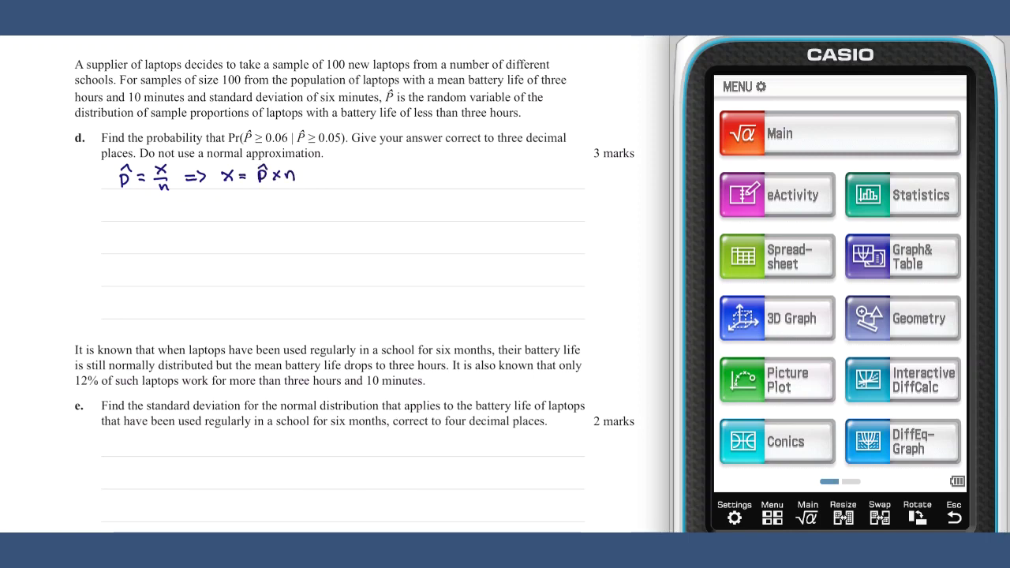
Step: Add subscript 2 to each X in part d's formula and handwrite ∴ Prob(P̂≥0.06 | P̂≥0.05) = Prob(X₂≥6 | X₂≥5) beneath it
{"action": "left_click_drag", "start_coordinate": [169, 169], "coordinate": [240, 186]}
{"action": "mouse_move", "coordinate": [143, 209]}
{"action": "left_mouse_down"}
{"action": "mouse_move", "coordinate": [195, 214]}
{"action": "mouse_move", "coordinate": [193, 203]}
{"action": "mouse_move", "coordinate": [216, 220]}
{"action": "left_mouse_up"}
{"action": "mouse_move", "coordinate": [225, 209]}
{"action": "left_mouse_down"}
{"action": "mouse_move", "coordinate": [276, 218]}
{"action": "mouse_move", "coordinate": [282, 204]}
{"action": "mouse_move", "coordinate": [288, 216]}
{"action": "mouse_move", "coordinate": [315, 215]}
{"action": "left_mouse_up"}
{"action": "mouse_move", "coordinate": [322, 208]}
{"action": "left_mouse_down"}
{"action": "mouse_move", "coordinate": [342, 204]}
{"action": "mouse_move", "coordinate": [341, 223]}
{"action": "mouse_move", "coordinate": [364, 209]}
{"action": "left_mouse_up"}
{"action": "left_click_drag", "start_coordinate": [354, 213], "coordinate": [429, 215]}
{"action": "mouse_move", "coordinate": [431, 208]}
{"action": "left_mouse_down"}
{"action": "mouse_move", "coordinate": [424, 217]}
{"action": "mouse_move", "coordinate": [449, 216]}
{"action": "left_mouse_up"}
{"action": "mouse_move", "coordinate": [456, 204]}
{"action": "left_mouse_down"}
{"action": "mouse_move", "coordinate": [452, 215]}
{"action": "mouse_move", "coordinate": [468, 219]}
{"action": "mouse_move", "coordinate": [436, 222]}
{"action": "mouse_move", "coordinate": [487, 217]}
{"action": "left_mouse_up"}
{"action": "mouse_move", "coordinate": [488, 206]}
{"action": "left_mouse_down"}
{"action": "mouse_move", "coordinate": [479, 218]}
{"action": "mouse_move", "coordinate": [529, 219]}
{"action": "left_mouse_up"}
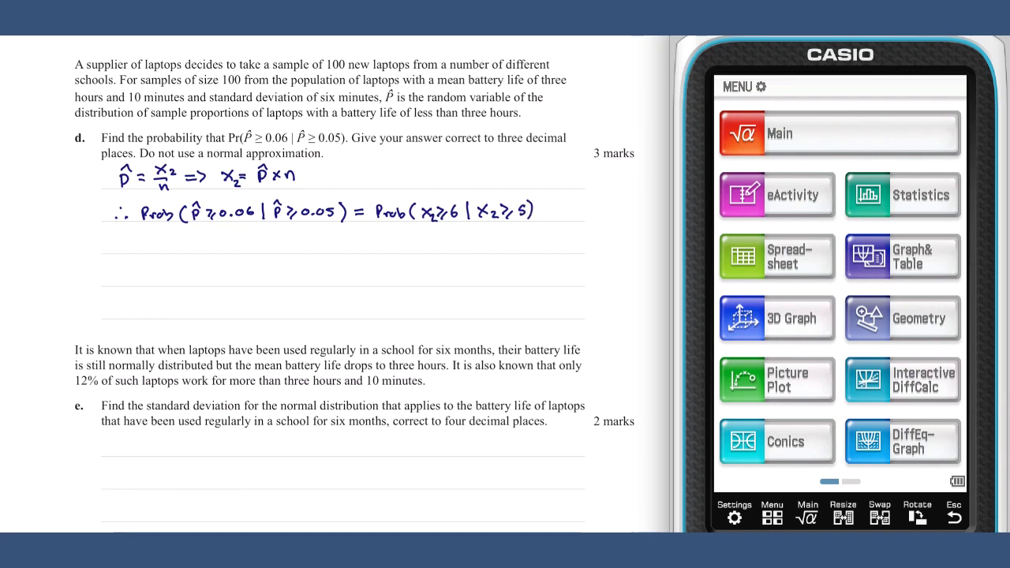
Step: Handwrite the conditional probability expansion = Prob(X₂≥6 ∩ X₂≥5)/Prob(X₂≥5) on part d's next working line
{"action": "left_click_drag", "start_coordinate": [166, 243], "coordinate": [203, 243]}
{"action": "left_click_drag", "start_coordinate": [209, 244], "coordinate": [242, 251]}
{"action": "left_click_drag", "start_coordinate": [251, 245], "coordinate": [268, 248]}
{"action": "mouse_move", "coordinate": [270, 251]}
{"action": "left_mouse_down"}
{"action": "mouse_move", "coordinate": [367, 241]}
{"action": "mouse_move", "coordinate": [371, 254]}
{"action": "mouse_move", "coordinate": [389, 249]}
{"action": "mouse_move", "coordinate": [384, 261]}
{"action": "left_mouse_up"}
{"action": "left_click_drag", "start_coordinate": [400, 244], "coordinate": [400, 253]}
{"action": "left_click_drag", "start_coordinate": [401, 239], "coordinate": [412, 245]}
{"action": "left_click_drag", "start_coordinate": [418, 246], "coordinate": [455, 253]}
{"action": "mouse_move", "coordinate": [455, 242]}
{"action": "left_mouse_down"}
{"action": "mouse_move", "coordinate": [485, 251]}
{"action": "mouse_move", "coordinate": [494, 223]}
{"action": "mouse_move", "coordinate": [493, 256]}
{"action": "left_mouse_up"}
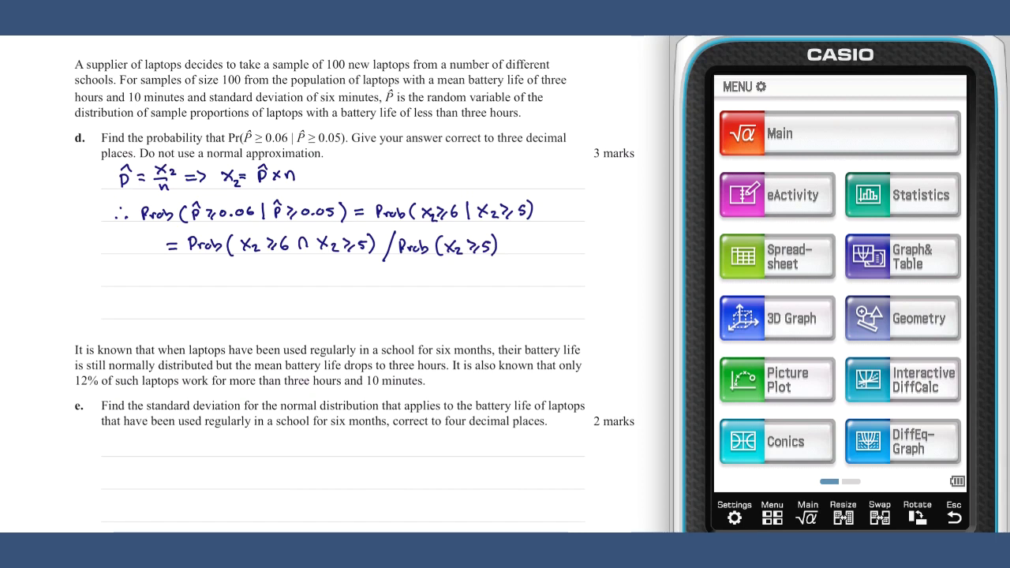
Step: Handwrite the distribution X₂ ~ Bin(100, p) with p = 0.0478 below the expanded probability
{"action": "left_click_drag", "start_coordinate": [123, 274], "coordinate": [147, 285]}
{"action": "left_click_drag", "start_coordinate": [148, 281], "coordinate": [169, 284]}
{"action": "left_click_drag", "start_coordinate": [168, 270], "coordinate": [171, 285]}
{"action": "left_click_drag", "start_coordinate": [184, 278], "coordinate": [216, 284]}
{"action": "mouse_move", "coordinate": [223, 277]}
{"action": "left_mouse_down"}
{"action": "mouse_move", "coordinate": [260, 289]}
{"action": "mouse_move", "coordinate": [294, 283]}
{"action": "mouse_move", "coordinate": [288, 289]}
{"action": "left_mouse_up"}
{"action": "left_click", "coordinate": [240, 281]}
{"action": "mouse_move", "coordinate": [300, 283]}
{"action": "left_mouse_down"}
{"action": "mouse_move", "coordinate": [331, 293]}
{"action": "mouse_move", "coordinate": [324, 284]}
{"action": "mouse_move", "coordinate": [375, 281]}
{"action": "left_mouse_up"}
{"action": "left_click_drag", "start_coordinate": [385, 276], "coordinate": [384, 277]}
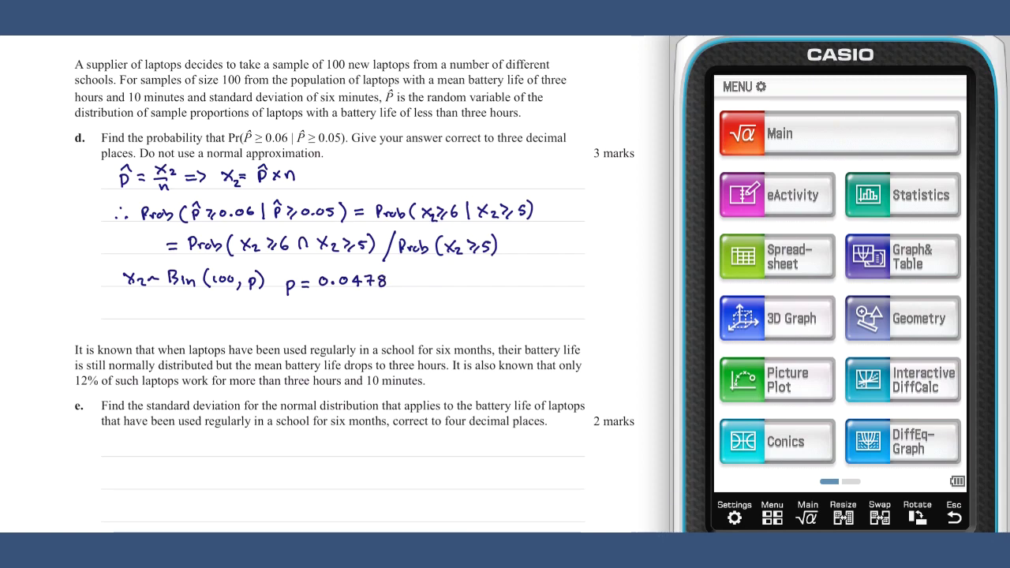
Step: Handwrite the simplified fraction = Prob(X≥6) over Prob(X≥5) under the binomial distribution line
{"action": "mouse_move", "coordinate": [194, 307]}
{"action": "left_mouse_down"}
{"action": "mouse_move", "coordinate": [195, 319]}
{"action": "mouse_move", "coordinate": [292, 321]}
{"action": "left_mouse_up"}
{"action": "mouse_move", "coordinate": [193, 326]}
{"action": "left_mouse_down"}
{"action": "mouse_move", "coordinate": [286, 324]}
{"action": "mouse_move", "coordinate": [214, 343]}
{"action": "left_mouse_up"}
{"action": "left_click_drag", "start_coordinate": [214, 332], "coordinate": [231, 336]}
{"action": "left_click_drag", "start_coordinate": [232, 334], "coordinate": [245, 341]}
{"action": "mouse_move", "coordinate": [255, 333]}
{"action": "left_mouse_down"}
{"action": "mouse_move", "coordinate": [252, 344]}
{"action": "mouse_move", "coordinate": [271, 343]}
{"action": "left_mouse_up"}
{"action": "left_click_drag", "start_coordinate": [273, 333], "coordinate": [286, 340]}
{"action": "left_click_drag", "start_coordinate": [289, 332], "coordinate": [289, 345]}
{"action": "left_click_drag", "start_coordinate": [298, 326], "coordinate": [300, 348]}
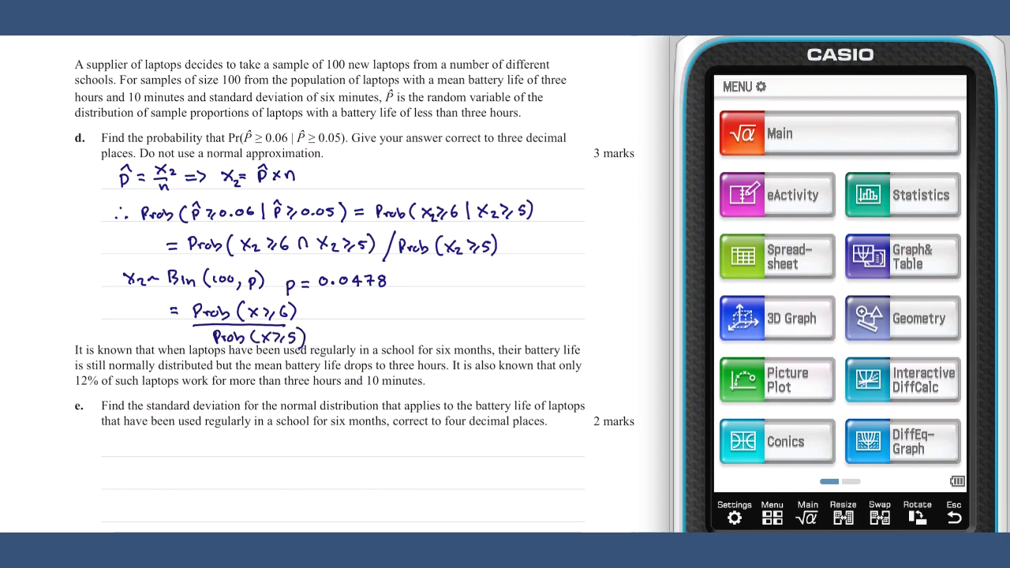
Step: Evaluate binomialCDf in the calculator's Main application with lower 6, upper 100, 100 trials and success probability 0.0478
{"action": "left_click", "coordinate": [808, 145]}
{"action": "left_click", "coordinate": [838, 88]}
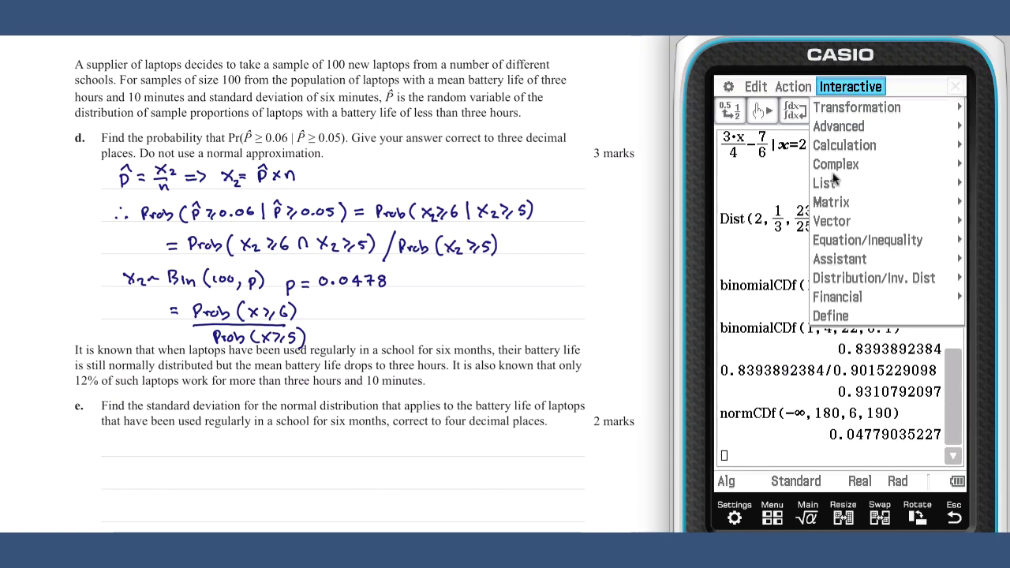
{"action": "left_click", "coordinate": [841, 278]}
{"action": "left_click", "coordinate": [891, 298]}
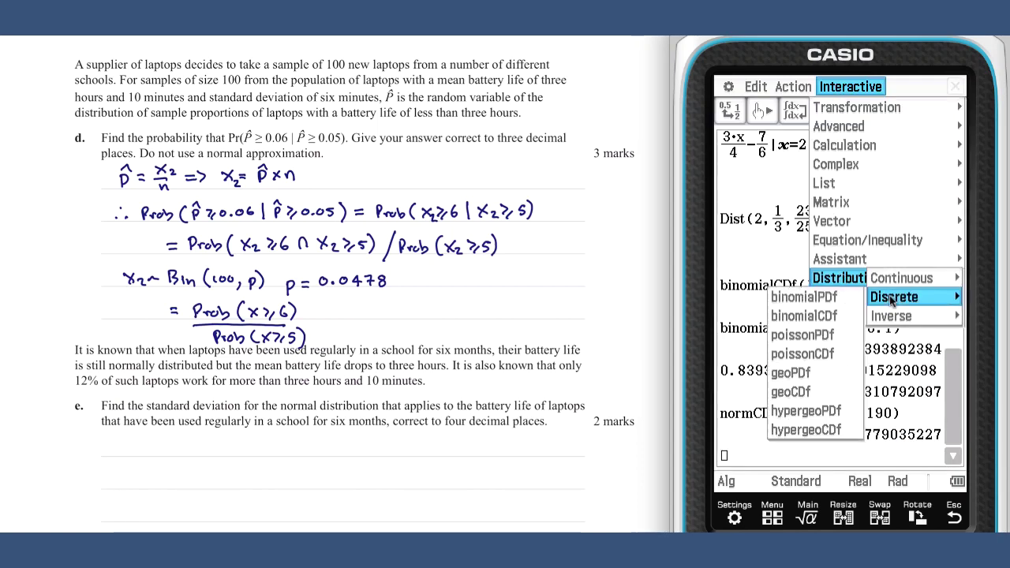
{"action": "left_click", "coordinate": [842, 315]}
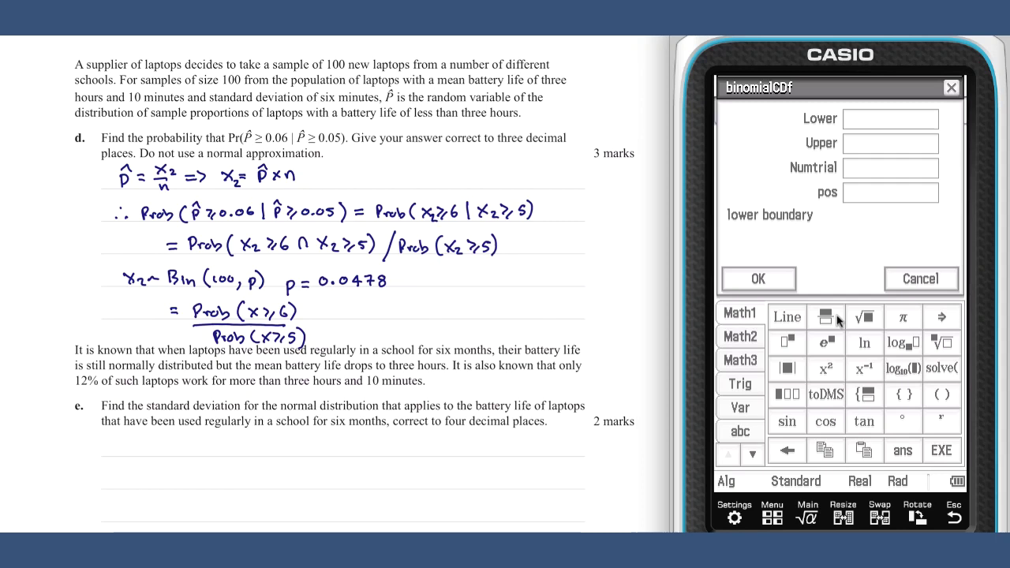
{"action": "type", "text": "6"}
{"action": "left_click", "coordinate": [871, 149]}
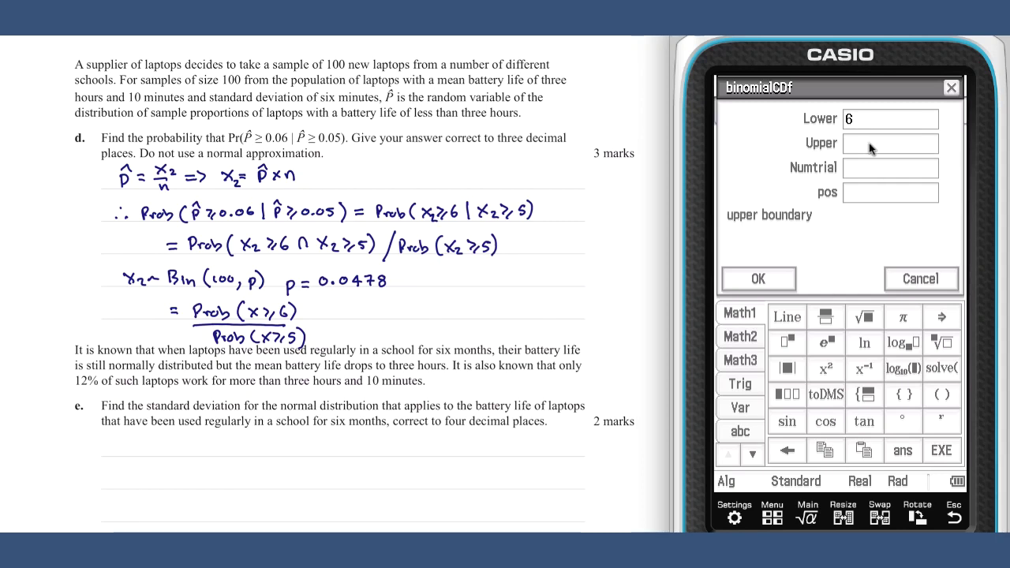
{"action": "type", "text": "100"}
{"action": "left_click", "coordinate": [866, 168]}
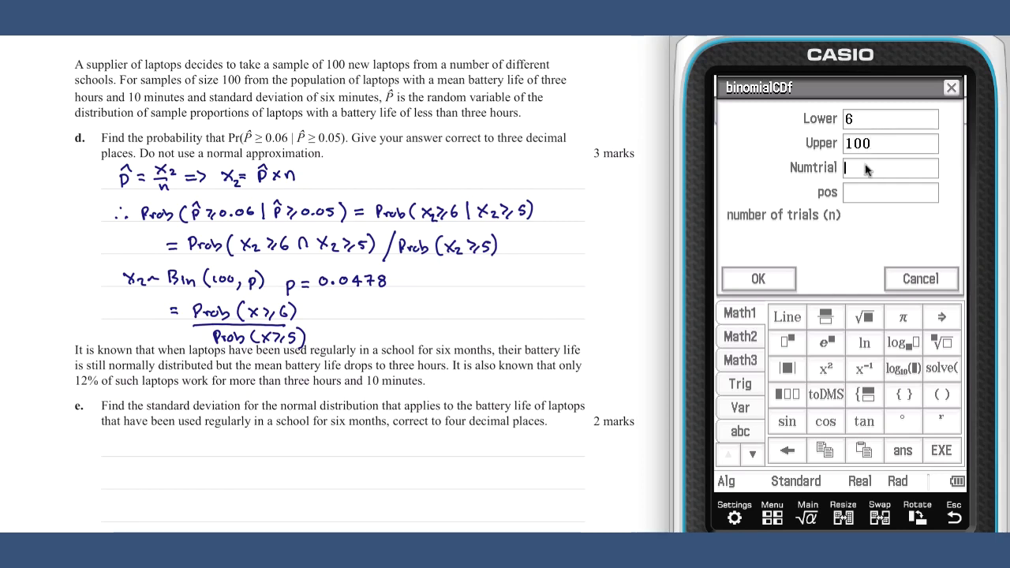
{"action": "type", "text": "100"}
{"action": "left_click", "coordinate": [866, 194]}
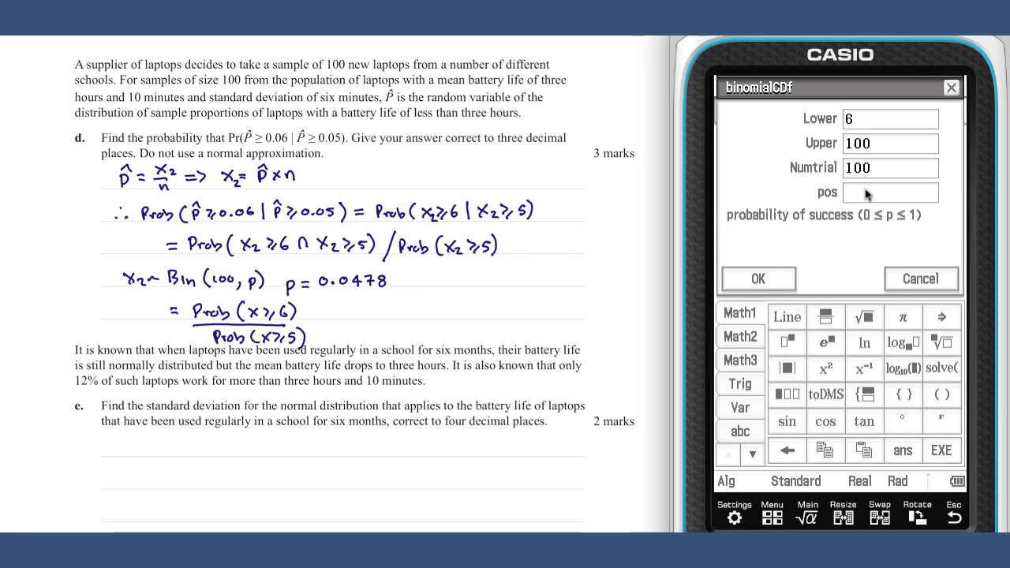
{"action": "type", "text": "0.0478"}
{"action": "left_click", "coordinate": [775, 282]}
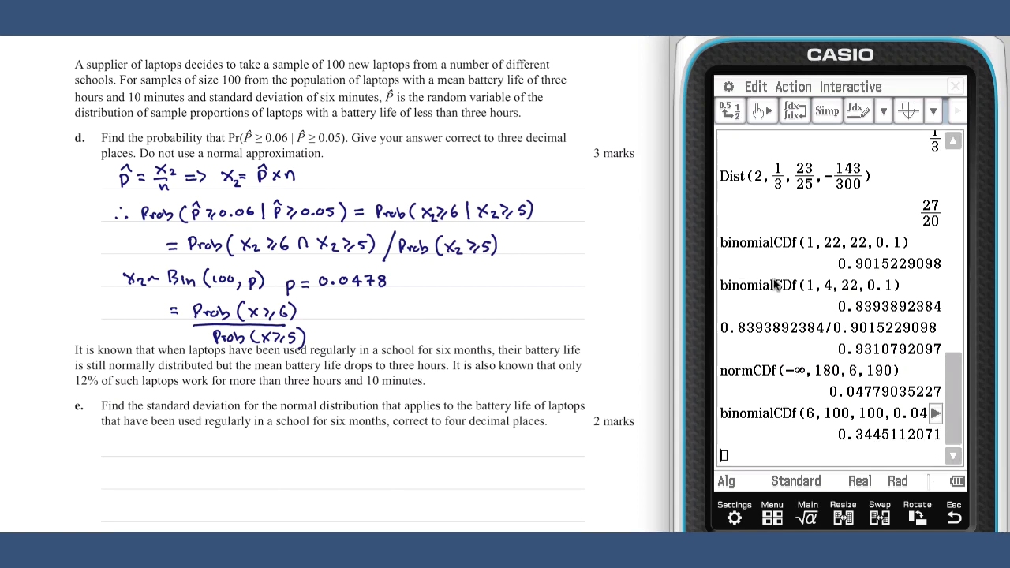
Step: Handwrite the numerator value = 0.3445… followed by a division slash beside the probability fraction
{"action": "left_click_drag", "start_coordinate": [319, 310], "coordinate": [329, 310]}
{"action": "left_click_drag", "start_coordinate": [319, 317], "coordinate": [387, 314]}
{"action": "left_click", "coordinate": [355, 316]}
{"action": "mouse_move", "coordinate": [382, 305]}
{"action": "left_mouse_down"}
{"action": "mouse_move", "coordinate": [383, 318]}
{"action": "mouse_move", "coordinate": [399, 314]}
{"action": "left_mouse_up"}
{"action": "left_click_drag", "start_coordinate": [397, 307], "coordinate": [403, 317]}
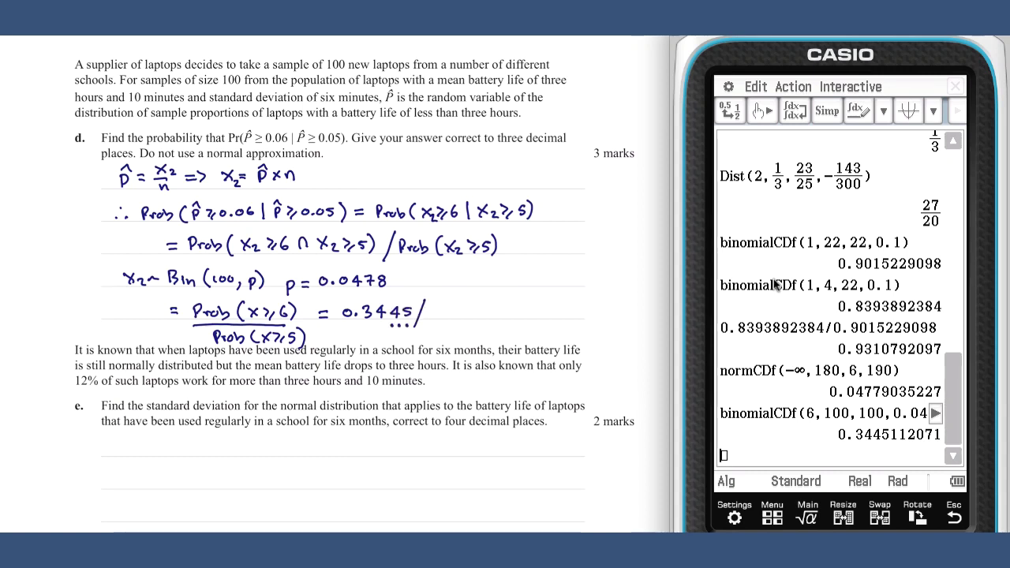
Step: Evaluate binomialCDf with lower 5, upper 100, 100 trials and success probability 0.0478
{"action": "left_click", "coordinate": [868, 88]}
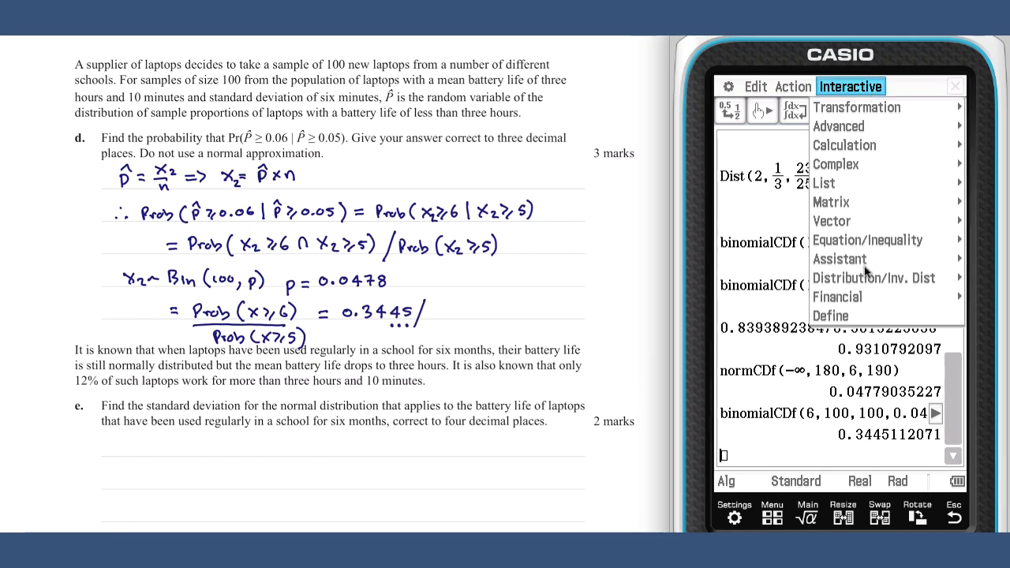
{"action": "left_click", "coordinate": [867, 278]}
{"action": "left_click", "coordinate": [892, 296]}
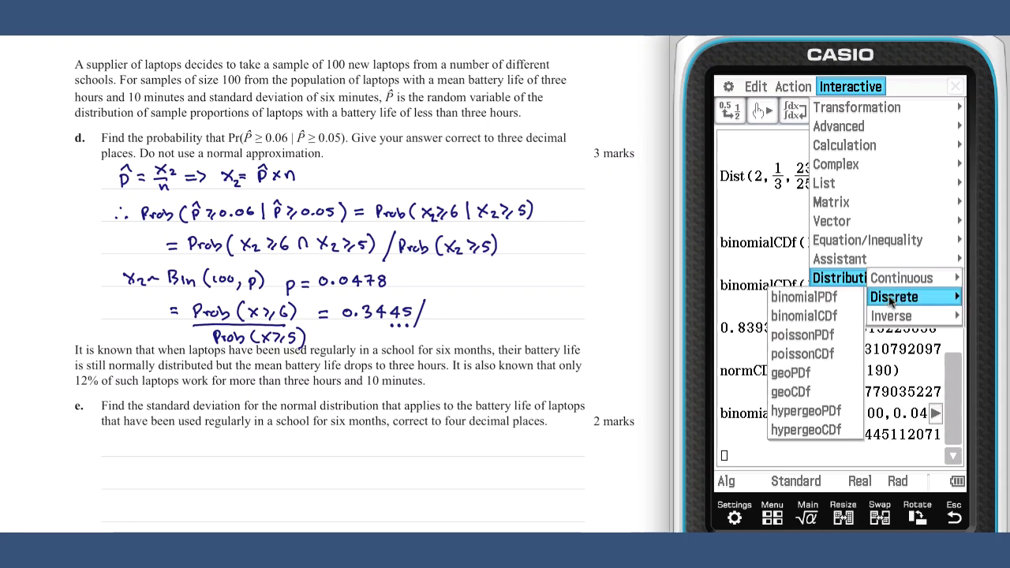
{"action": "left_click", "coordinate": [838, 316]}
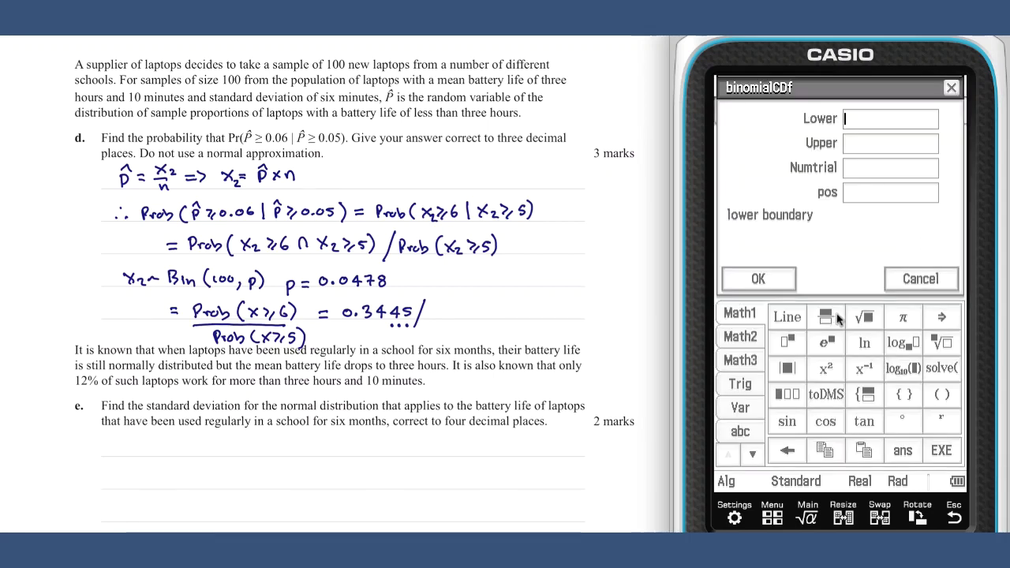
{"action": "type", "text": "5"}
{"action": "left_click", "coordinate": [876, 145]}
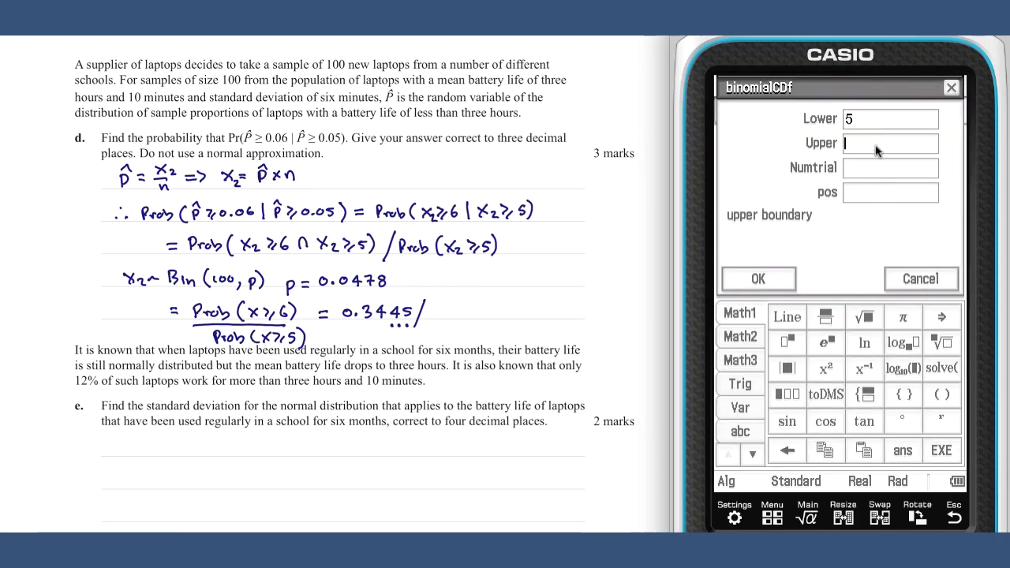
{"action": "type", "text": "100"}
{"action": "left_click", "coordinate": [873, 168]}
{"action": "type", "text": "1"}
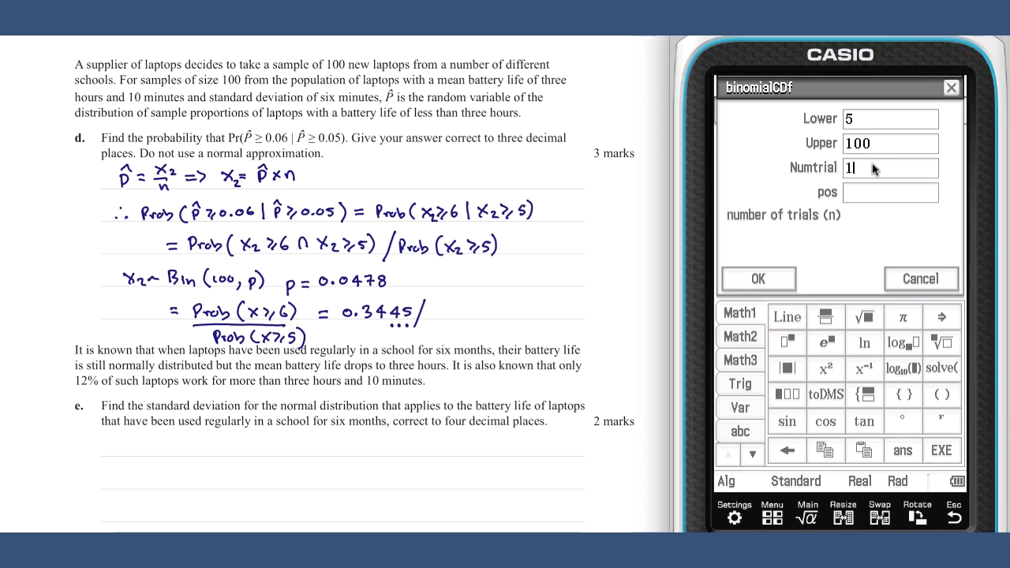
{"action": "type", "text": "00"}
{"action": "left_click", "coordinate": [873, 192]}
{"action": "type", "text": "0"}
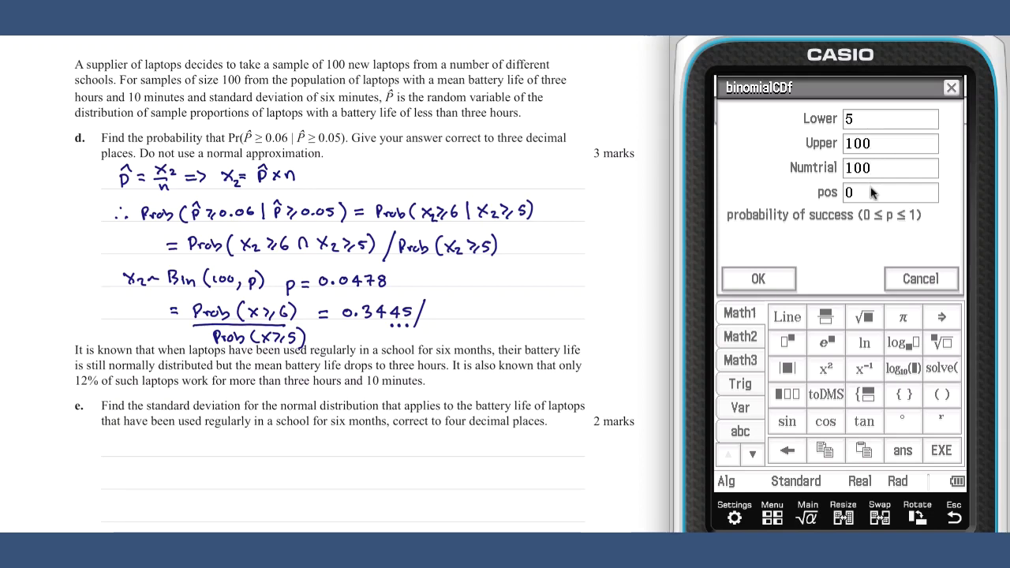
{"action": "type", "text": ".0478"}
{"action": "left_click", "coordinate": [777, 279]}
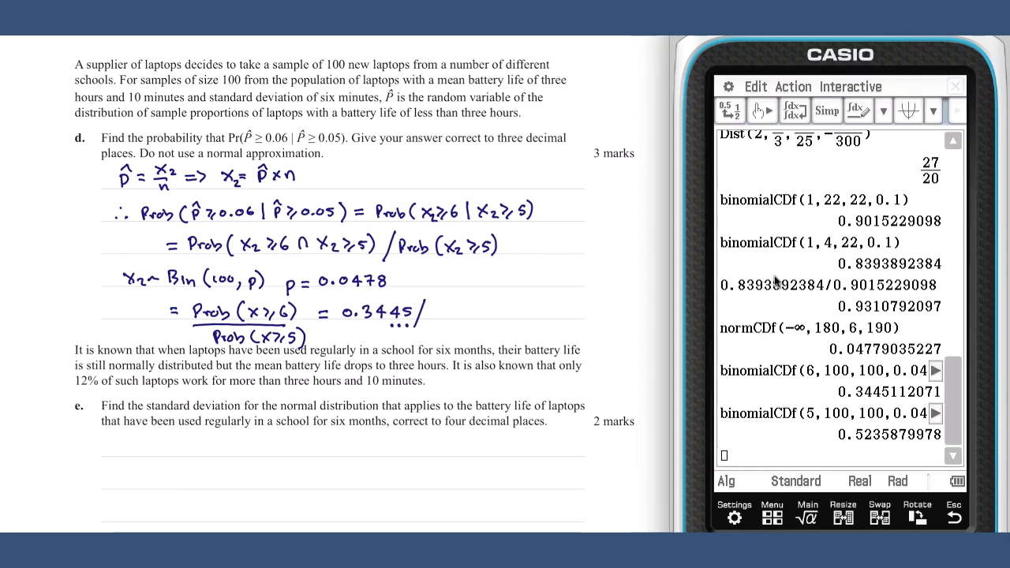
Step: Handwrite the denominator value 0.5236… and an equals sign after the division slash
{"action": "mouse_move", "coordinate": [433, 308]}
{"action": "left_mouse_down"}
{"action": "mouse_move", "coordinate": [471, 320]}
{"action": "mouse_move", "coordinate": [514, 308]}
{"action": "left_mouse_up"}
{"action": "left_click_drag", "start_coordinate": [504, 315], "coordinate": [516, 315]}
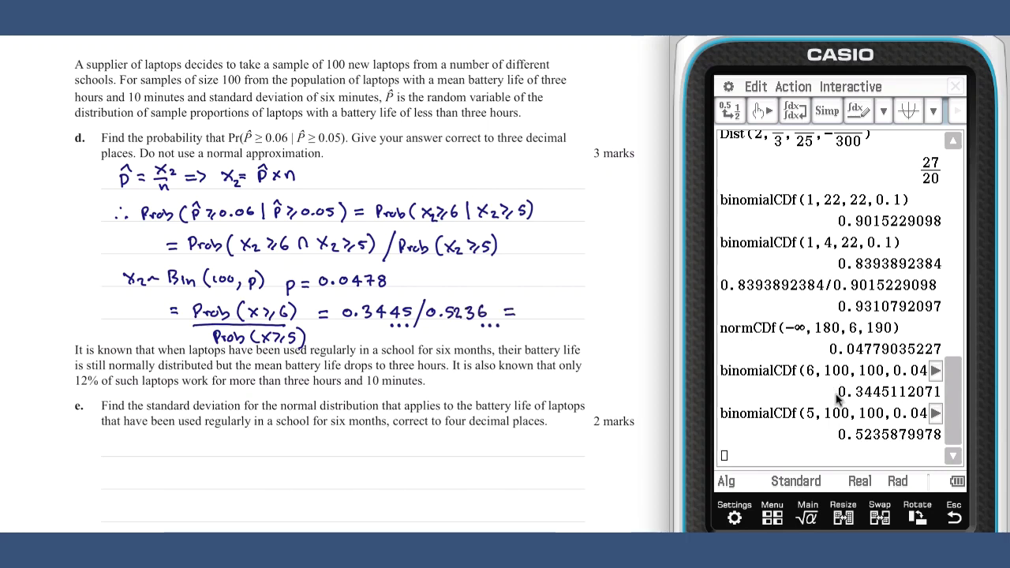
Step: Calculate 0.3445112071/0.5235879978 as a decimal and handwrite 0.658 as part d's answer
{"action": "left_click_drag", "start_coordinate": [837, 391], "coordinate": [917, 458]}
{"action": "type", "text": "/0.5235879978"}
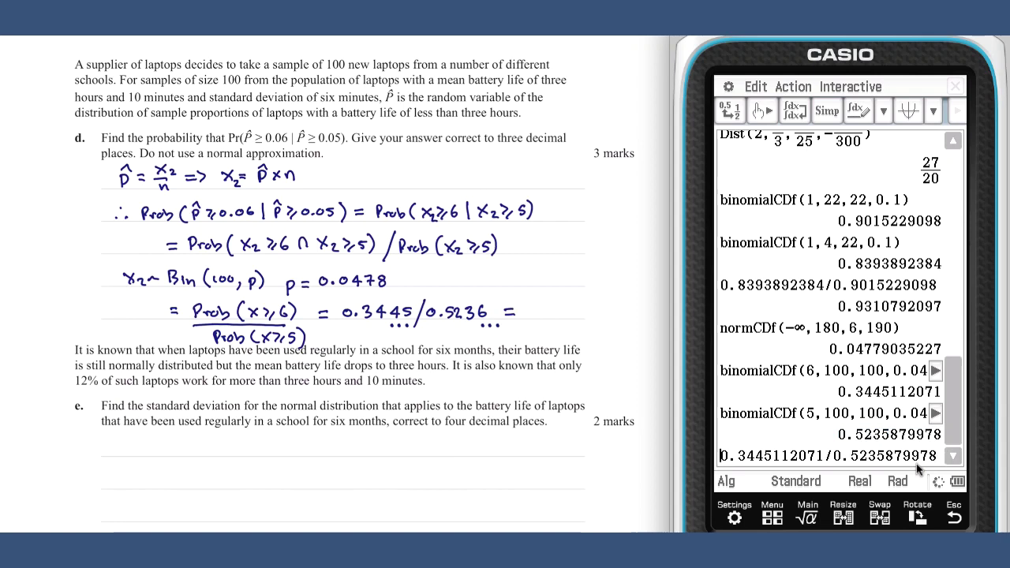
{"action": "key", "text": "Return"}
{"action": "left_click", "coordinate": [906, 425]}
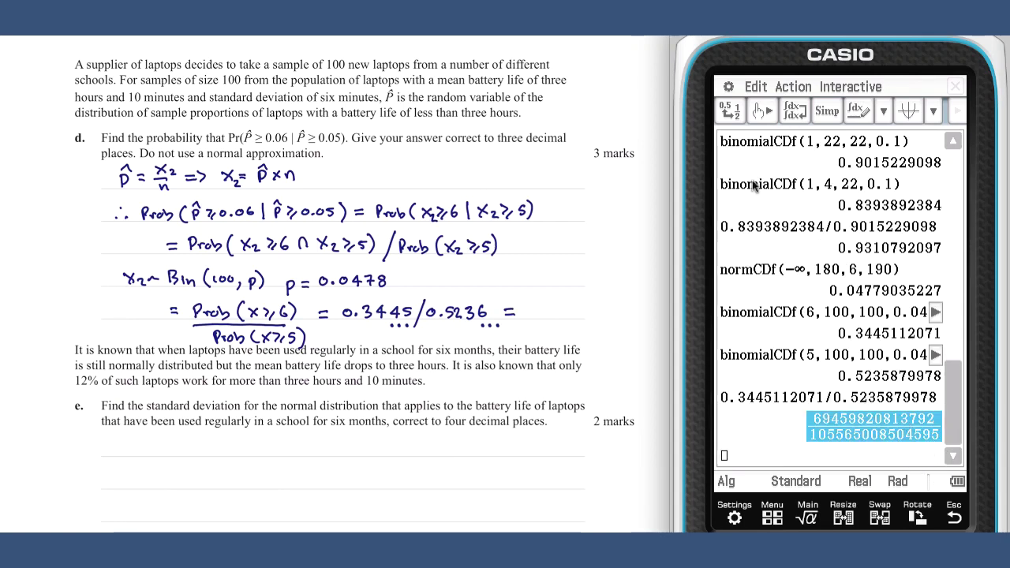
{"action": "left_click", "coordinate": [730, 111]}
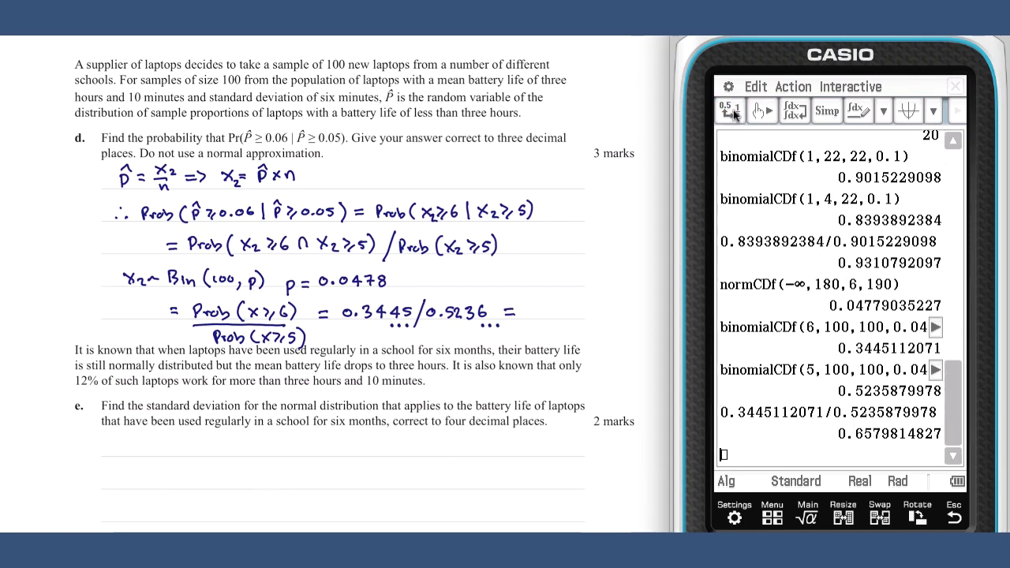
{"action": "left_click_drag", "start_coordinate": [531, 311], "coordinate": [577, 312]}
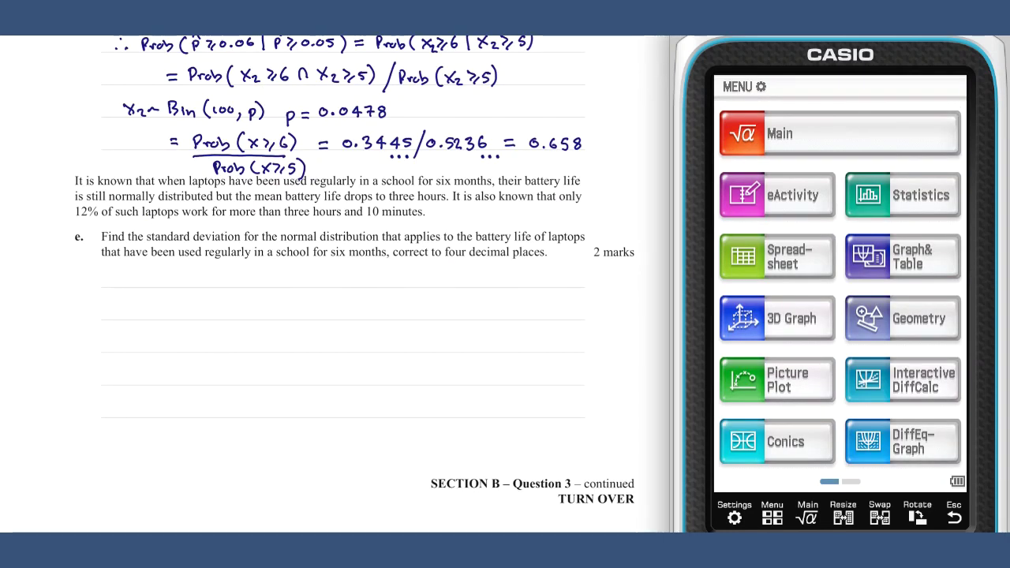
Step: Sketch part e's normal curve for T₂ with 180 and 190 marked, right tail shaded 0.12 and σ=?, with a Z axis beneath
{"action": "left_click_drag", "start_coordinate": [107, 305], "coordinate": [211, 304]}
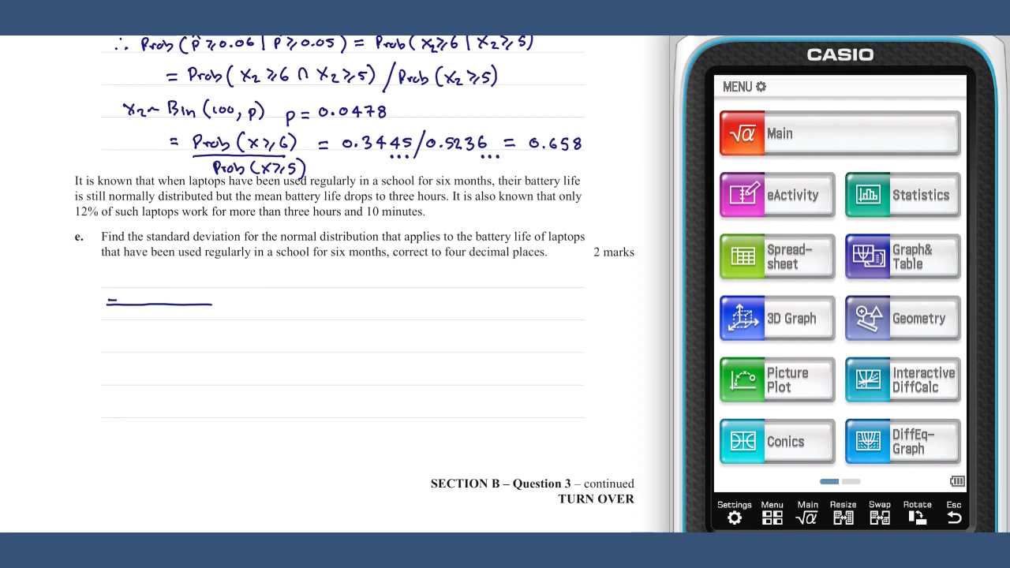
{"action": "mouse_move", "coordinate": [117, 300]}
{"action": "left_mouse_down"}
{"action": "mouse_move", "coordinate": [147, 272]}
{"action": "mouse_move", "coordinate": [173, 265]}
{"action": "mouse_move", "coordinate": [201, 298]}
{"action": "left_mouse_up"}
{"action": "mouse_move", "coordinate": [162, 282]}
{"action": "left_mouse_down"}
{"action": "mouse_move", "coordinate": [162, 324]}
{"action": "mouse_move", "coordinate": [171, 315]}
{"action": "left_mouse_up"}
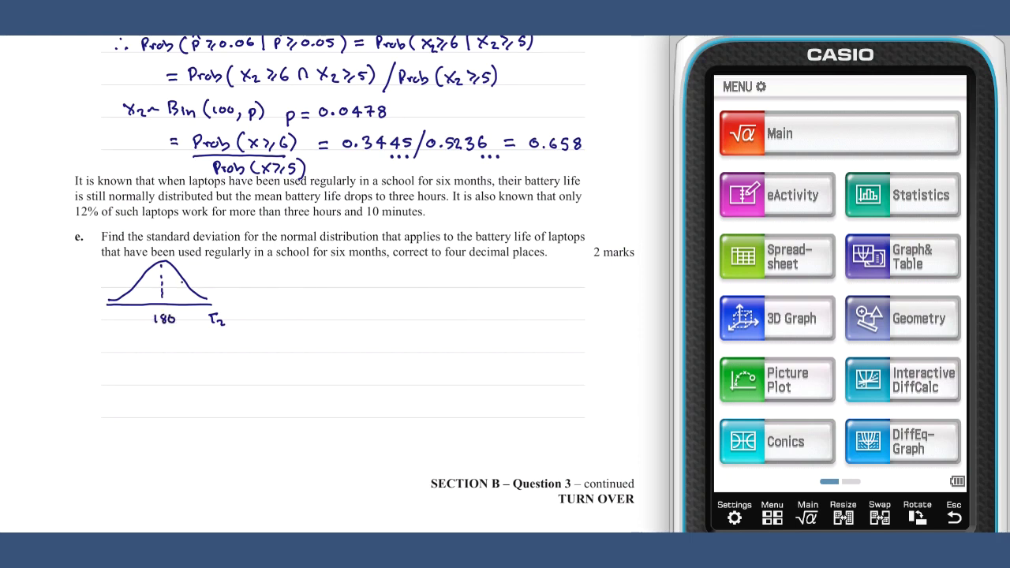
{"action": "mouse_move", "coordinate": [181, 279]}
{"action": "left_mouse_down"}
{"action": "mouse_move", "coordinate": [182, 303]}
{"action": "mouse_move", "coordinate": [210, 282]}
{"action": "mouse_move", "coordinate": [241, 289]}
{"action": "left_mouse_up"}
{"action": "mouse_move", "coordinate": [183, 312]}
{"action": "left_mouse_down"}
{"action": "mouse_move", "coordinate": [183, 322]}
{"action": "mouse_move", "coordinate": [194, 314]}
{"action": "left_mouse_up"}
{"action": "left_click_drag", "start_coordinate": [194, 269], "coordinate": [215, 268]}
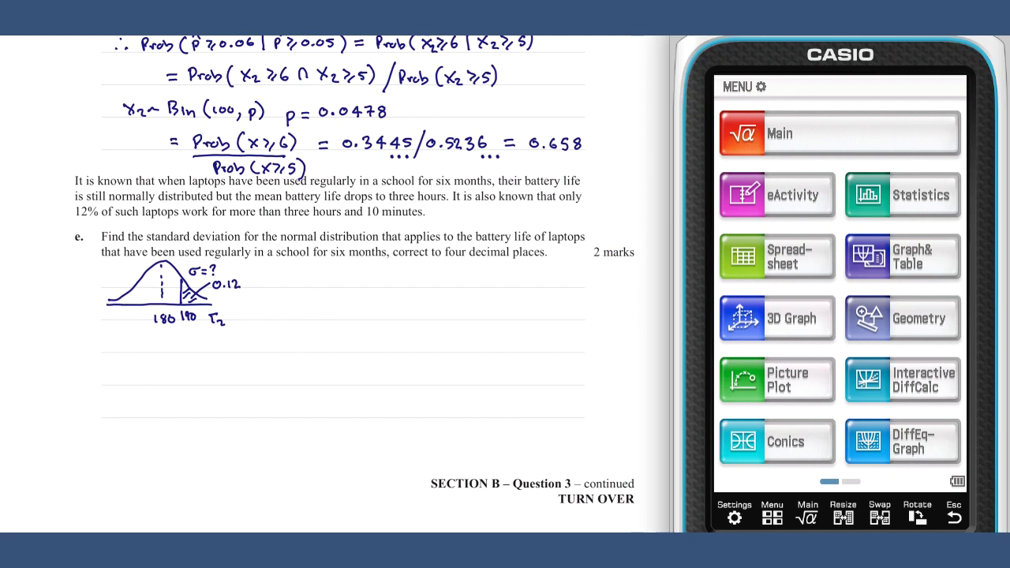
{"action": "mouse_move", "coordinate": [110, 338]}
{"action": "left_mouse_down"}
{"action": "mouse_move", "coordinate": [227, 338]}
{"action": "mouse_move", "coordinate": [184, 341]}
{"action": "left_mouse_up"}
Step: Evaluate invNormCDf with a right tail, probability 0.12, σ 1 and μ 0, and handwrite 1.175 at the Z-axis mark
{"action": "left_click", "coordinate": [827, 150]}
{"action": "left_click", "coordinate": [847, 89]}
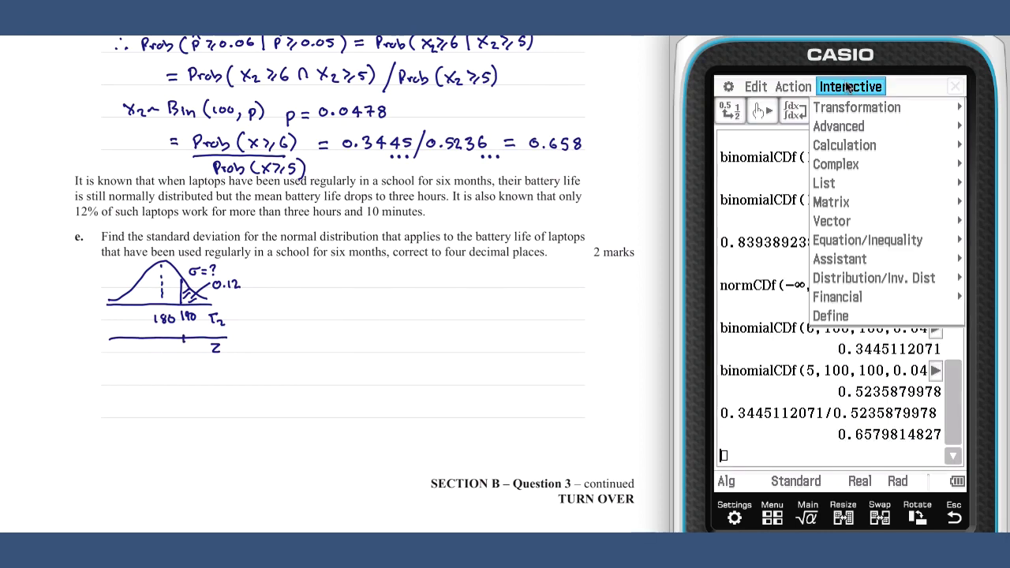
{"action": "left_click", "coordinate": [850, 277]}
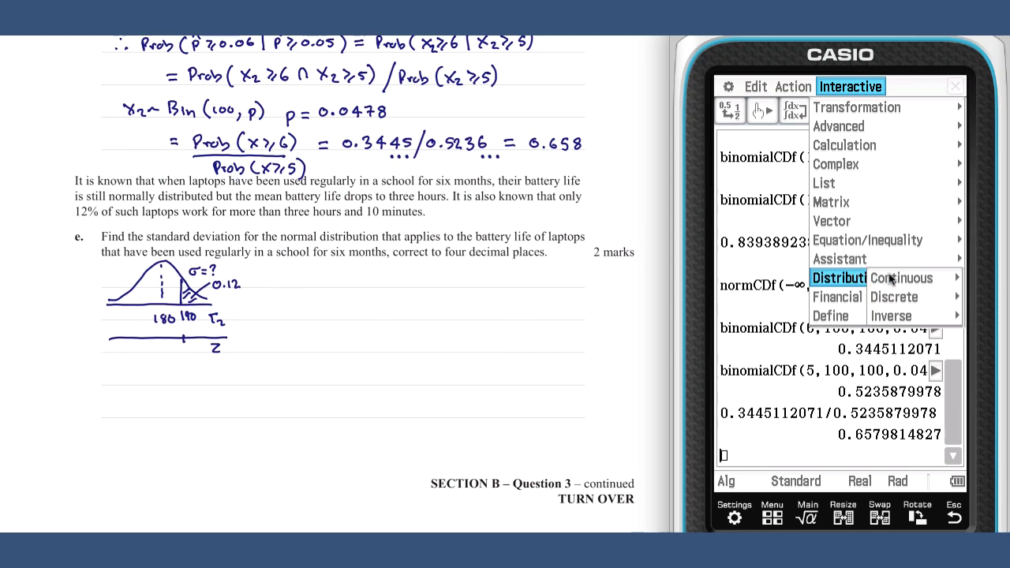
{"action": "left_click", "coordinate": [891, 315]}
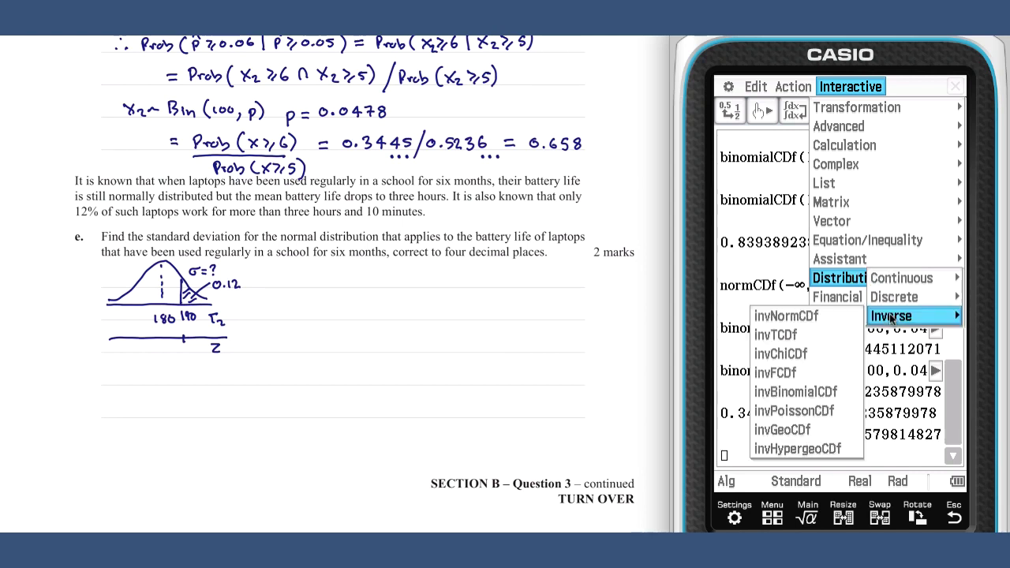
{"action": "left_click", "coordinate": [817, 316]}
{"action": "left_click", "coordinate": [926, 120]}
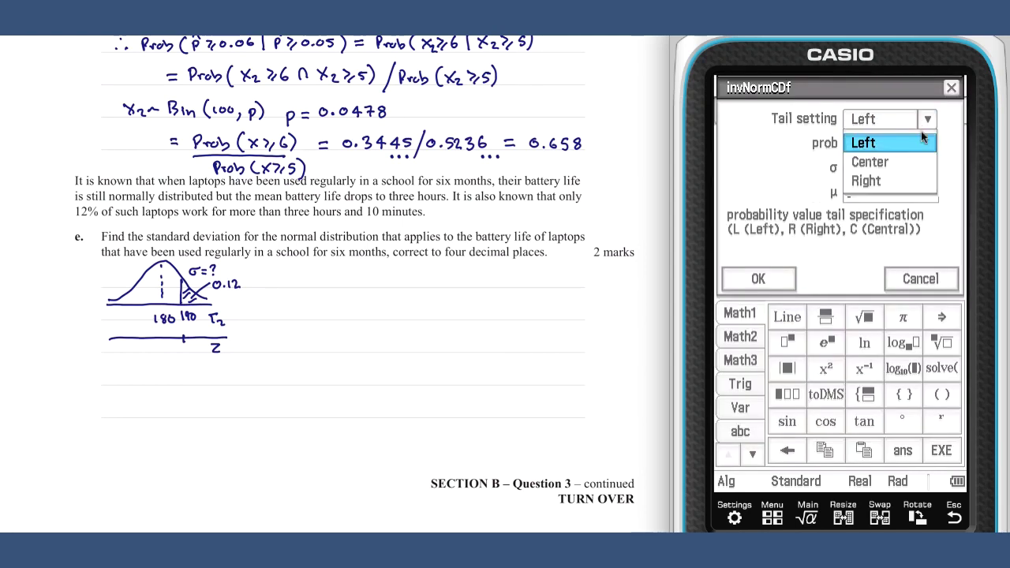
{"action": "left_click", "coordinate": [903, 181]}
{"action": "left_click", "coordinate": [885, 144]}
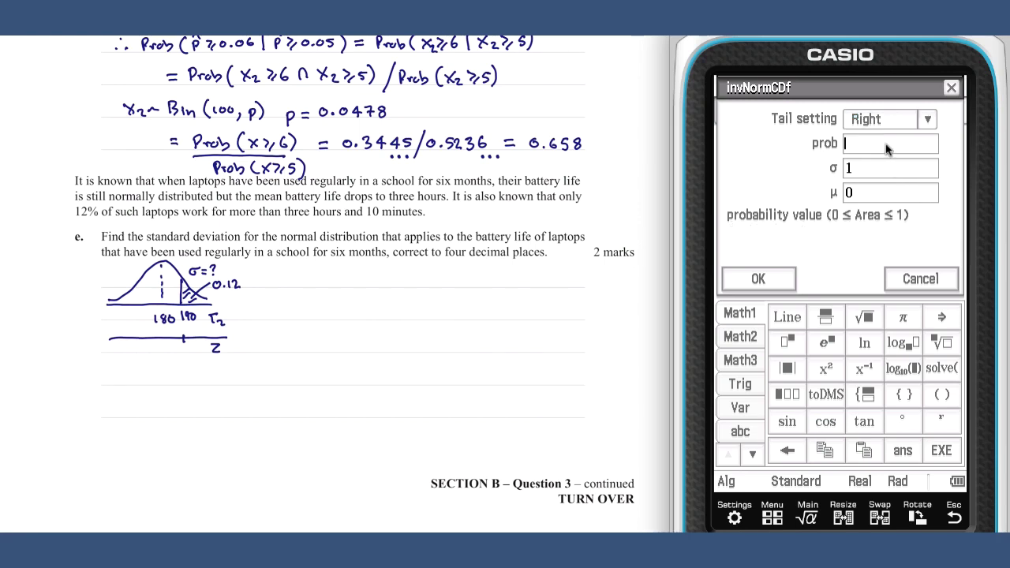
{"action": "type", "text": "0.12"}
{"action": "left_click", "coordinate": [878, 170]}
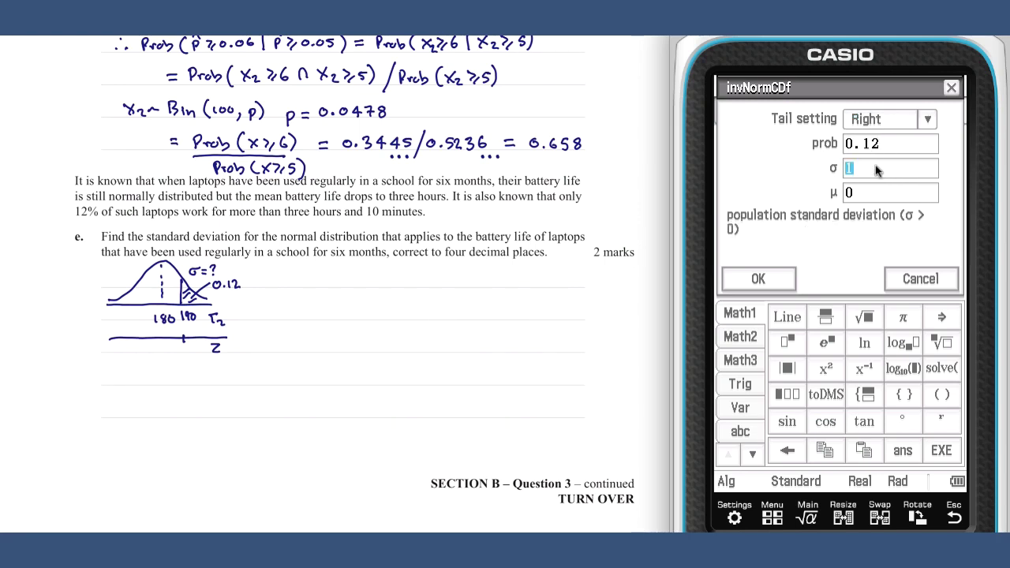
{"action": "left_click", "coordinate": [876, 196]}
{"action": "left_click", "coordinate": [758, 279]}
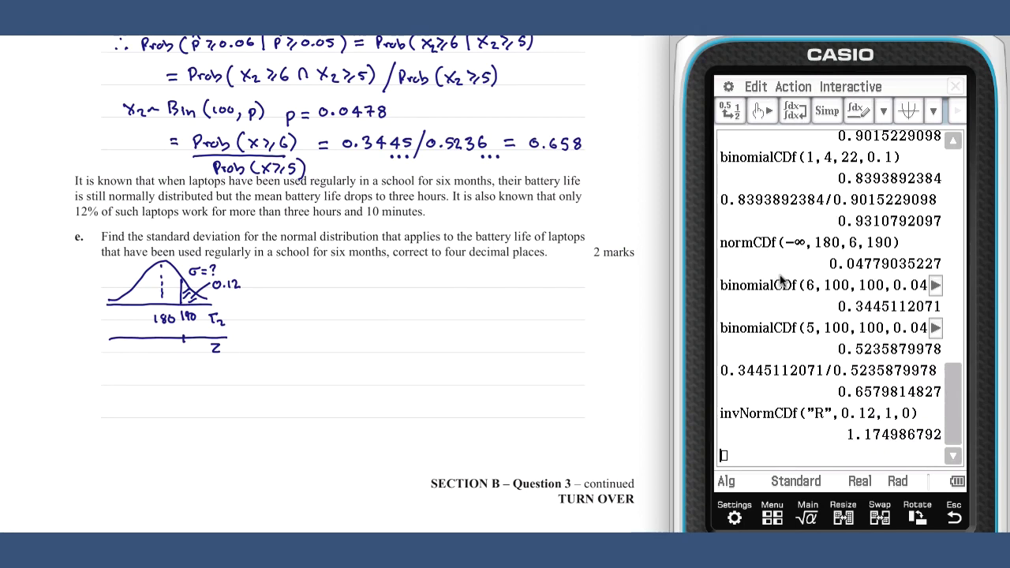
{"action": "left_click_drag", "start_coordinate": [175, 349], "coordinate": [175, 357]}
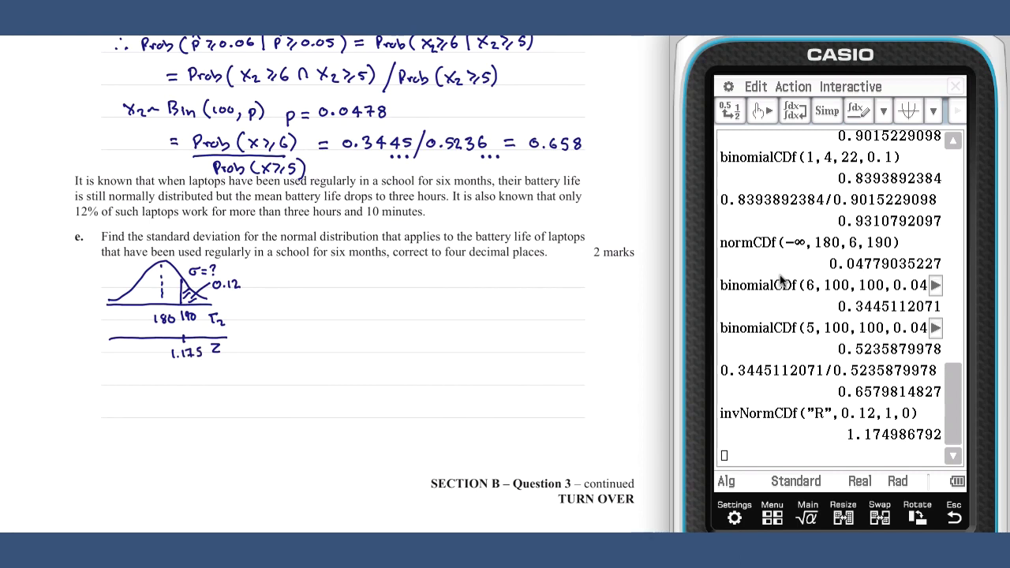
Step: Handwrite the standardisation equation (190−180)/σ = 1.175 beneath part e's Z axis
{"action": "mouse_move", "coordinate": [120, 373]}
{"action": "left_mouse_down"}
{"action": "mouse_move", "coordinate": [120, 382]}
{"action": "mouse_move", "coordinate": [155, 377]}
{"action": "left_mouse_up"}
{"action": "mouse_move", "coordinate": [161, 373]}
{"action": "left_mouse_down"}
{"action": "mouse_move", "coordinate": [162, 382]}
{"action": "mouse_move", "coordinate": [179, 372]}
{"action": "left_mouse_up"}
{"action": "mouse_move", "coordinate": [120, 387]}
{"action": "left_mouse_down"}
{"action": "mouse_move", "coordinate": [187, 386]}
{"action": "mouse_move", "coordinate": [147, 402]}
{"action": "mouse_move", "coordinate": [201, 389]}
{"action": "left_mouse_up"}
{"action": "left_click_drag", "start_coordinate": [191, 393], "coordinate": [237, 390]}
{"action": "left_click", "coordinate": [222, 390]}
{"action": "left_click_drag", "start_coordinate": [235, 385], "coordinate": [247, 390]}
{"action": "left_click_drag", "start_coordinate": [248, 380], "coordinate": [254, 380]}
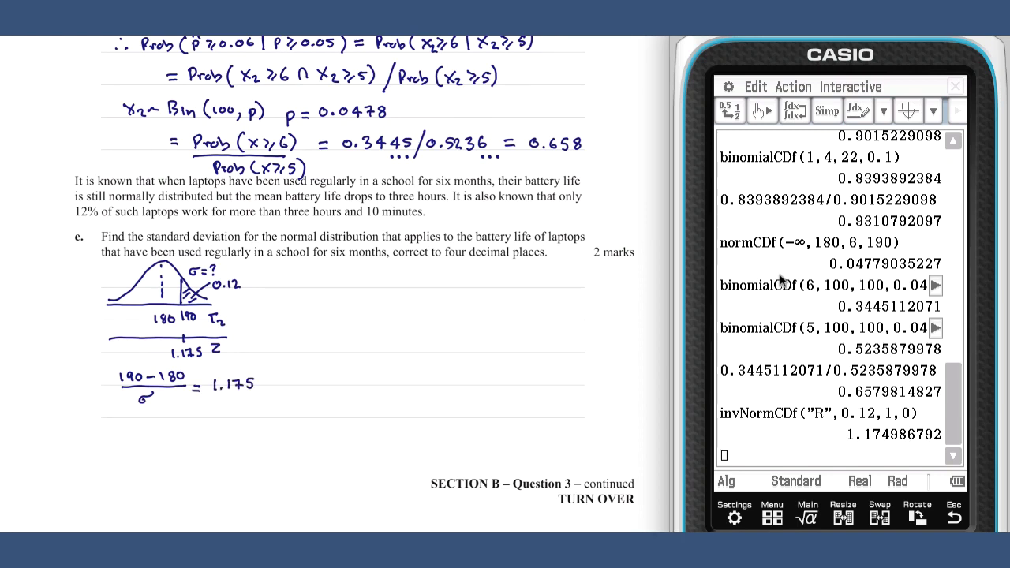
Step: Handwrite the rearranged line ∴ σ = 10/1.175 under part e's equation
{"action": "left_click", "coordinate": [117, 423]}
{"action": "left_click", "coordinate": [111, 431]}
{"action": "left_click", "coordinate": [123, 432]}
{"action": "mouse_move", "coordinate": [156, 421]}
{"action": "left_mouse_down"}
{"action": "mouse_move", "coordinate": [147, 431]}
{"action": "mouse_move", "coordinate": [175, 425]}
{"action": "left_mouse_up"}
{"action": "left_click_drag", "start_coordinate": [166, 429], "coordinate": [200, 431]}
{"action": "mouse_move", "coordinate": [210, 421]}
{"action": "left_mouse_down"}
{"action": "mouse_move", "coordinate": [221, 434]}
{"action": "mouse_move", "coordinate": [193, 452]}
{"action": "mouse_move", "coordinate": [230, 452]}
{"action": "left_mouse_up"}
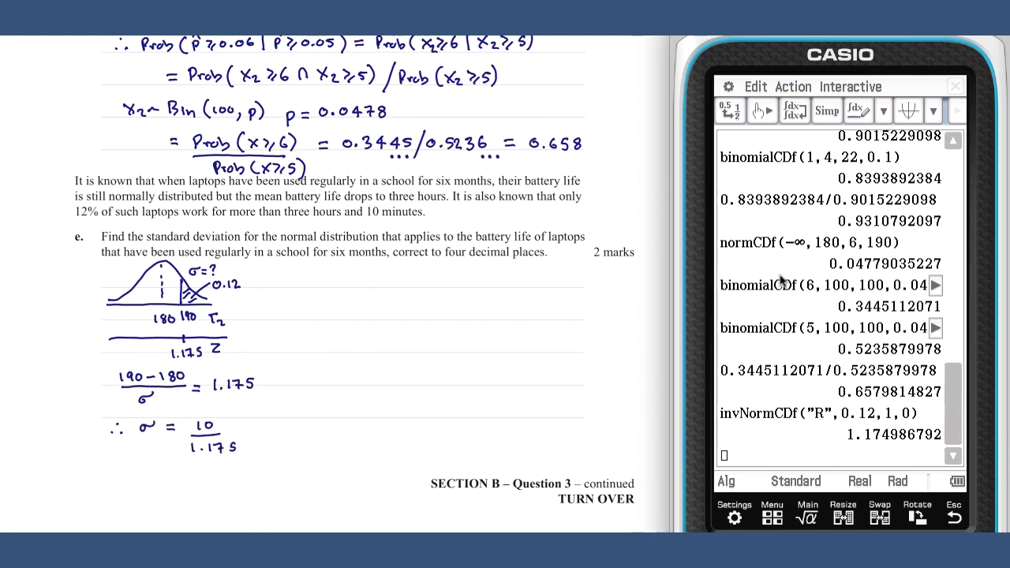
Step: Calculate 10/1.174986792 as a decimal and handwrite = 8.5107 as part e's standard deviation
{"action": "left_click_drag", "start_coordinate": [165, 468], "coordinate": [175, 469]}
{"action": "left_click_drag", "start_coordinate": [166, 473], "coordinate": [177, 474]}
{"action": "type", "text": "0/"}
{"action": "left_click_drag", "start_coordinate": [846, 434], "coordinate": [838, 456]}
{"action": "key", "text": "Return"}
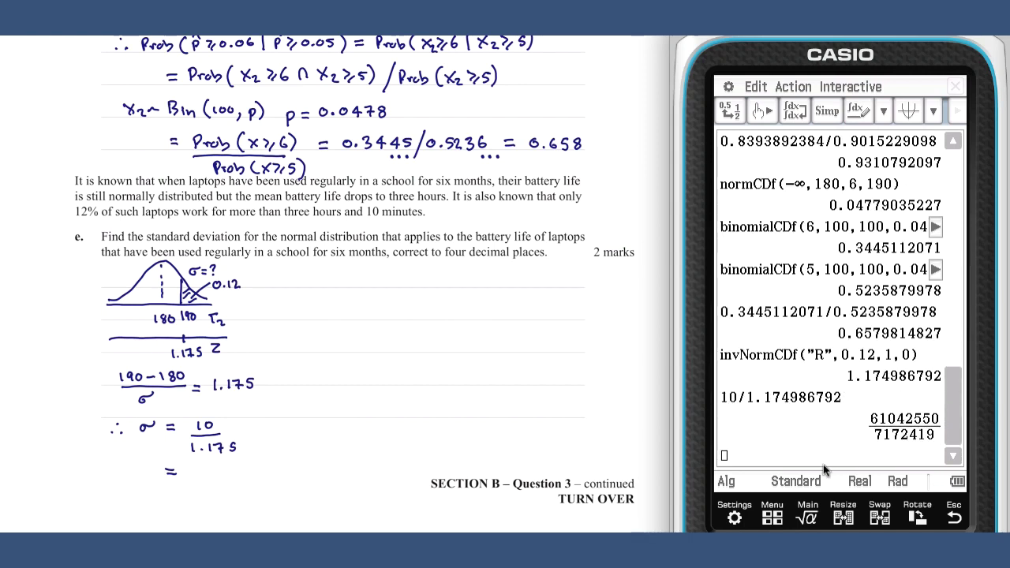
{"action": "left_click", "coordinate": [904, 434]}
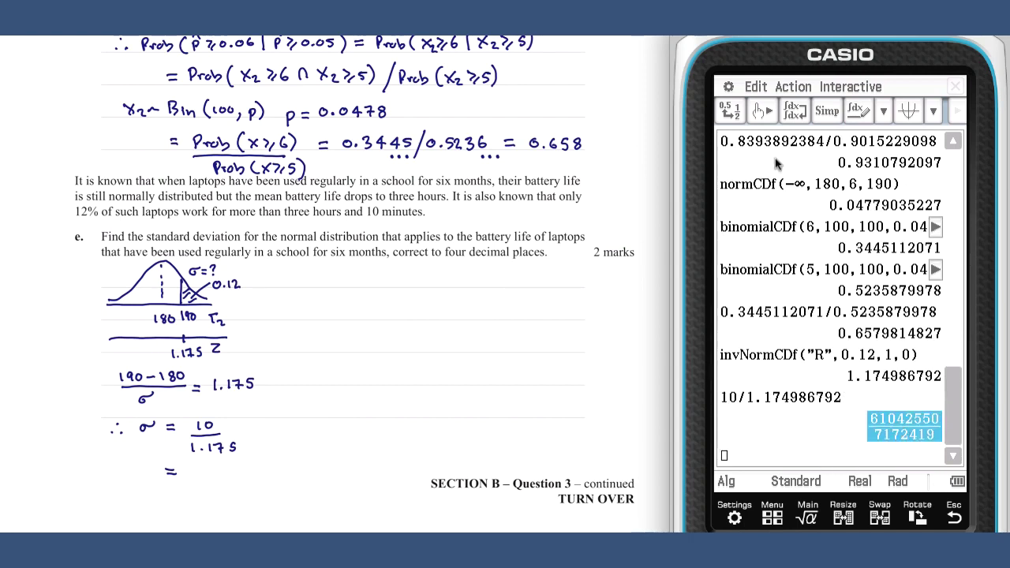
{"action": "left_click", "coordinate": [730, 111]}
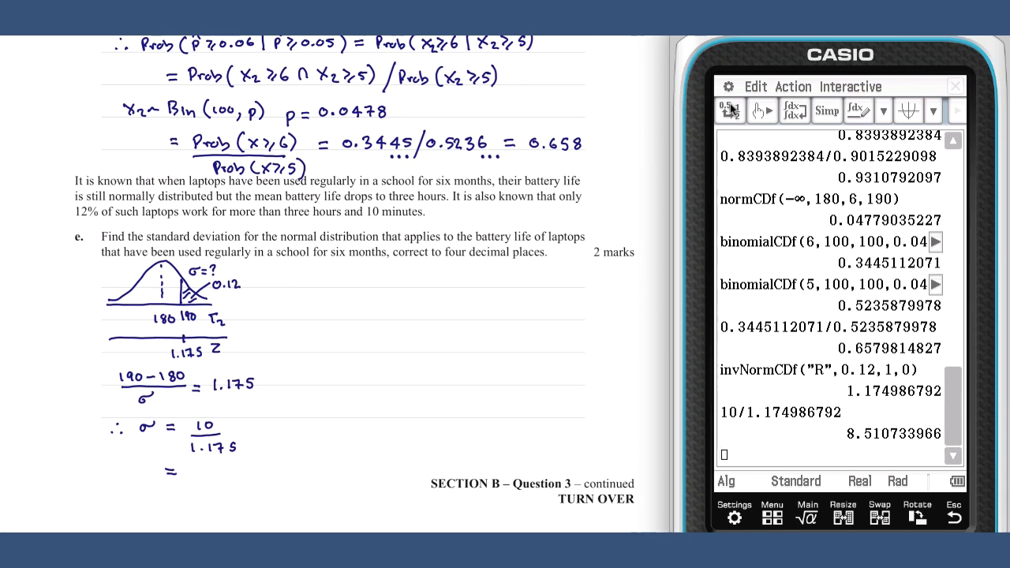
{"action": "mouse_move", "coordinate": [198, 468]}
{"action": "left_mouse_down"}
{"action": "mouse_move", "coordinate": [194, 477]}
{"action": "mouse_move", "coordinate": [239, 470]}
{"action": "mouse_move", "coordinate": [249, 478]}
{"action": "left_mouse_up"}
Step: Enter the equation normCDf(190,∞,x,180)=0.12 on a new calculator line
{"action": "left_click", "coordinate": [795, 89]}
{"action": "mouse_move", "coordinate": [809, 281]}
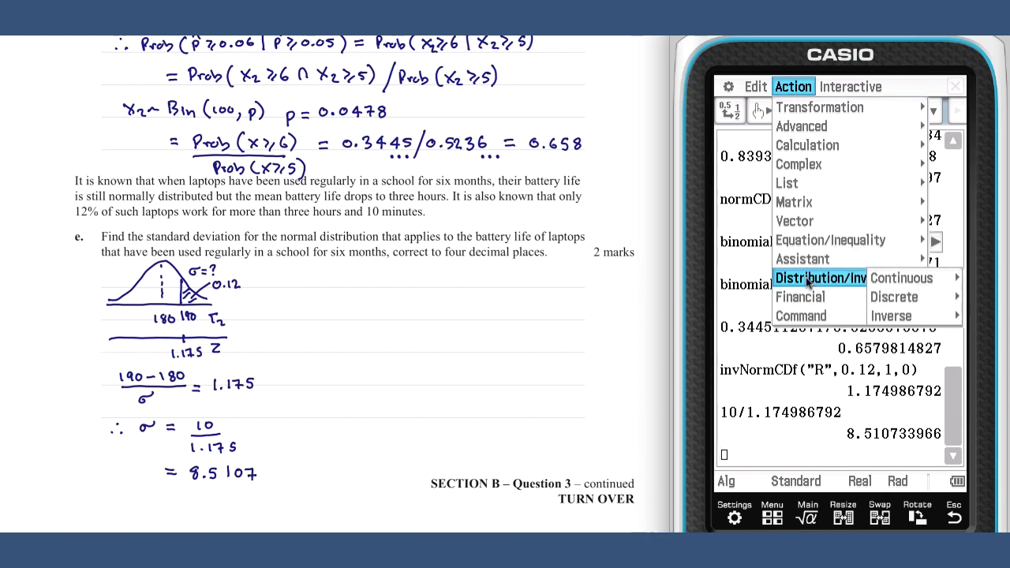
{"action": "mouse_move", "coordinate": [896, 283]}
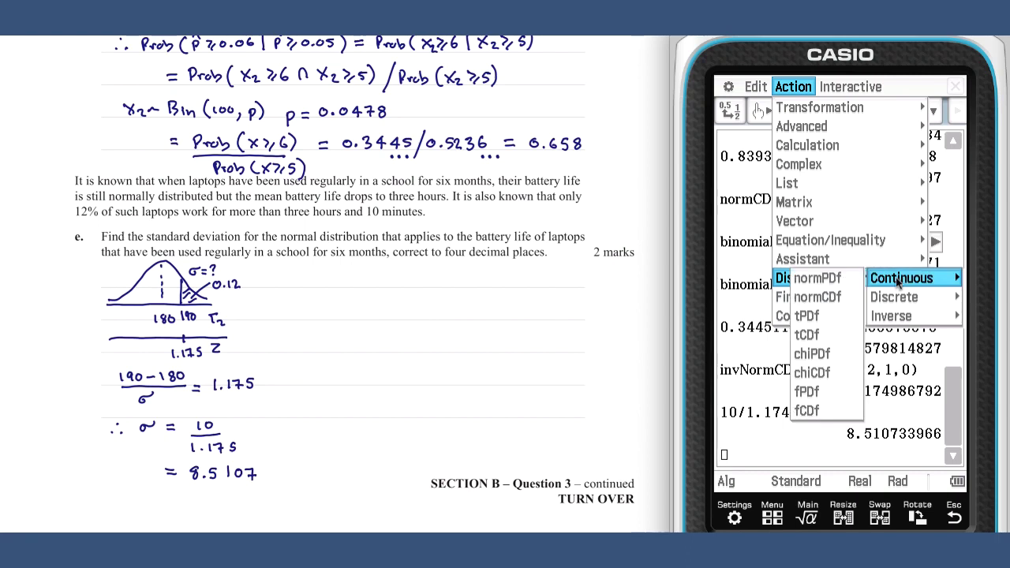
{"action": "left_click", "coordinate": [842, 298]}
{"action": "type", "text": "190,"}
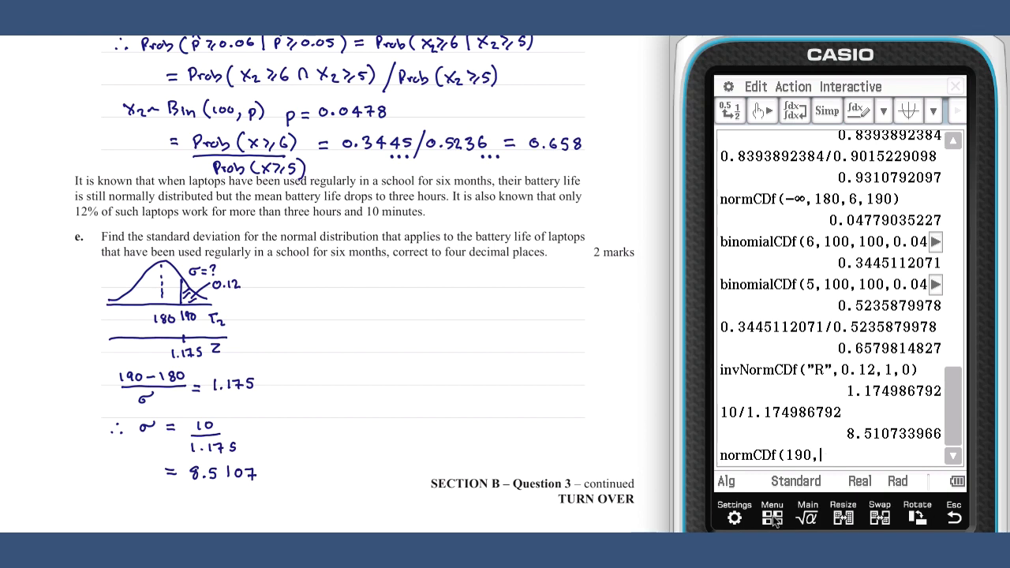
{"action": "left_click", "coordinate": [806, 518]}
{"action": "left_click", "coordinate": [943, 342]}
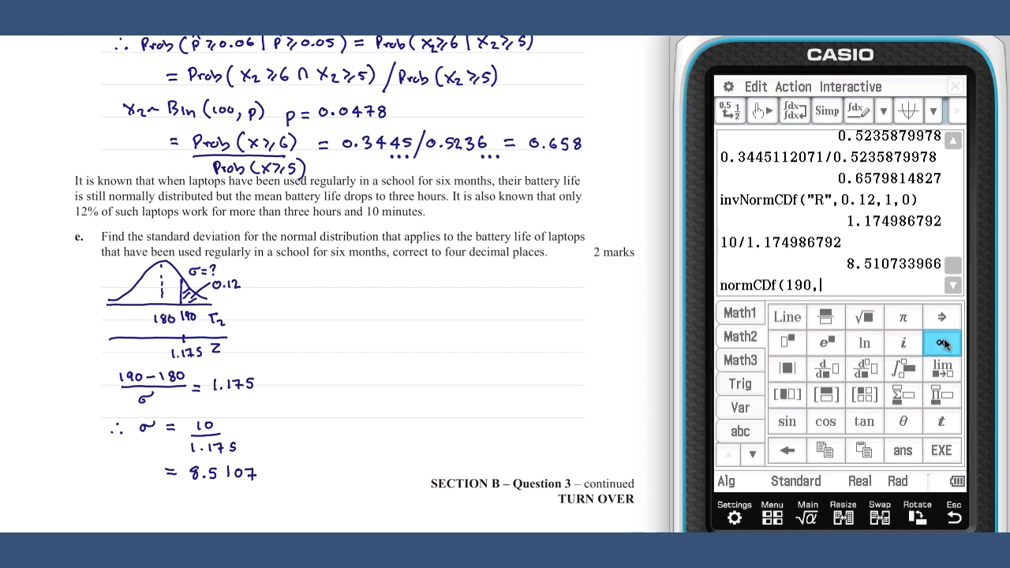
{"action": "type", "text": ","}
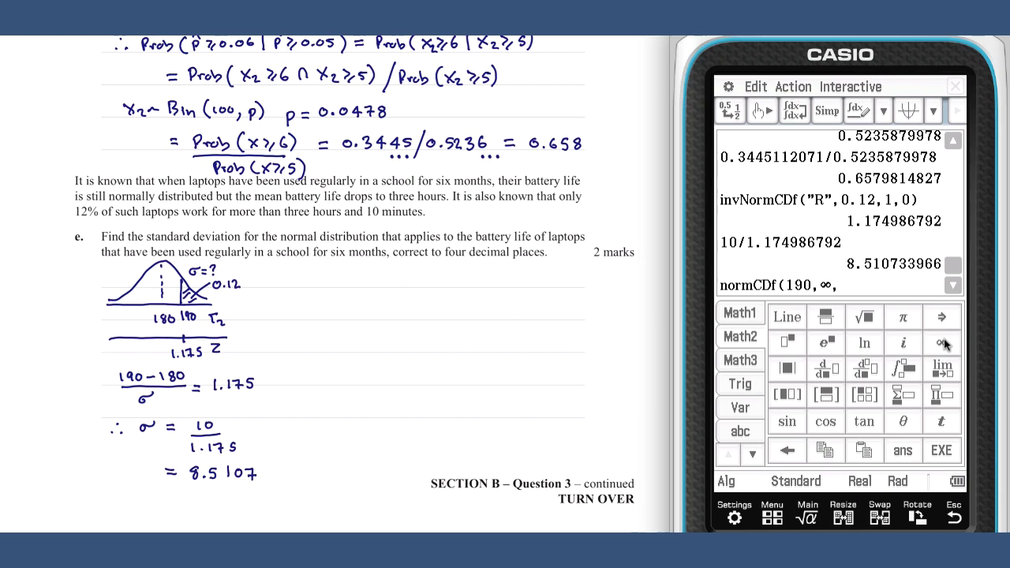
{"action": "type", "text": "x,180)=0.12"}
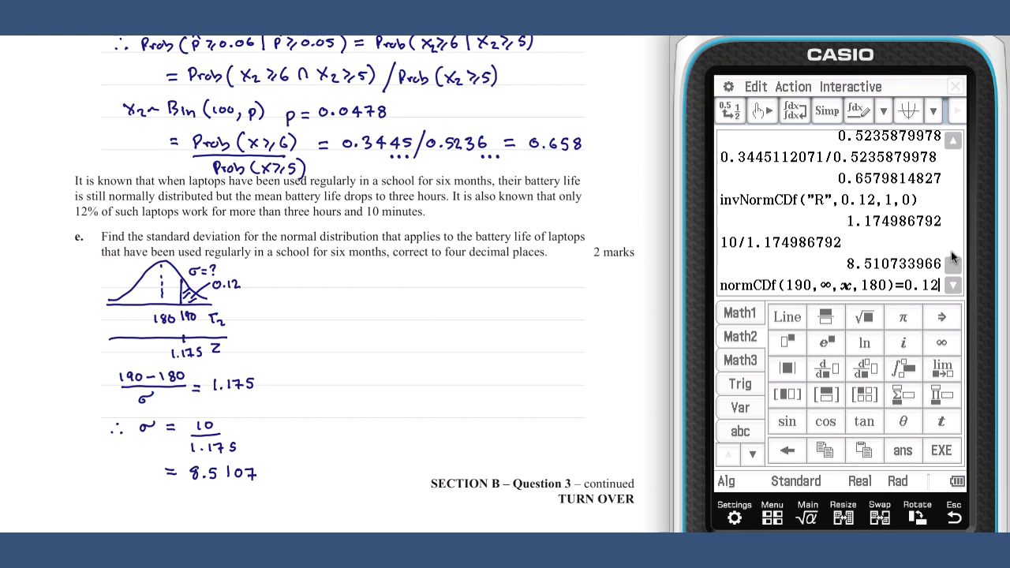
Step: Solve the entered normCDf equation for the variable x and dismiss the resulting notice
{"action": "left_click_drag", "start_coordinate": [942, 285], "coordinate": [718, 286]}
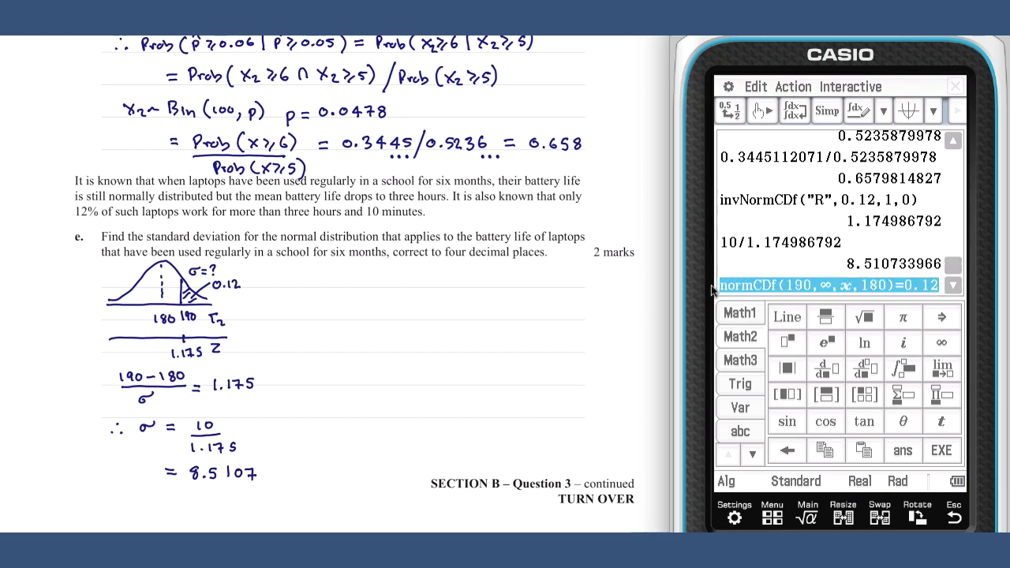
{"action": "left_click", "coordinate": [849, 88]}
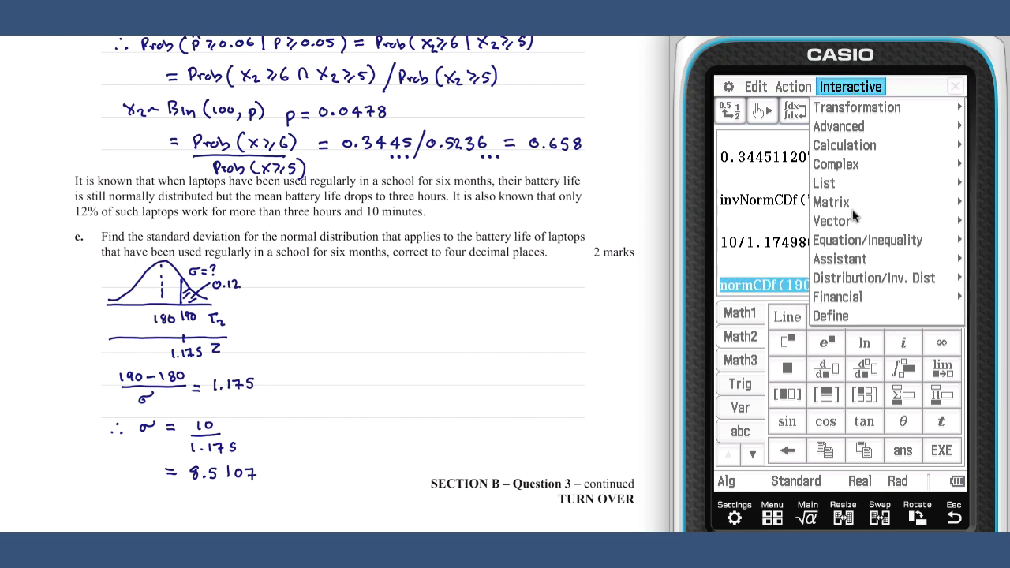
{"action": "mouse_move", "coordinate": [859, 240]}
{"action": "left_click", "coordinate": [893, 240]}
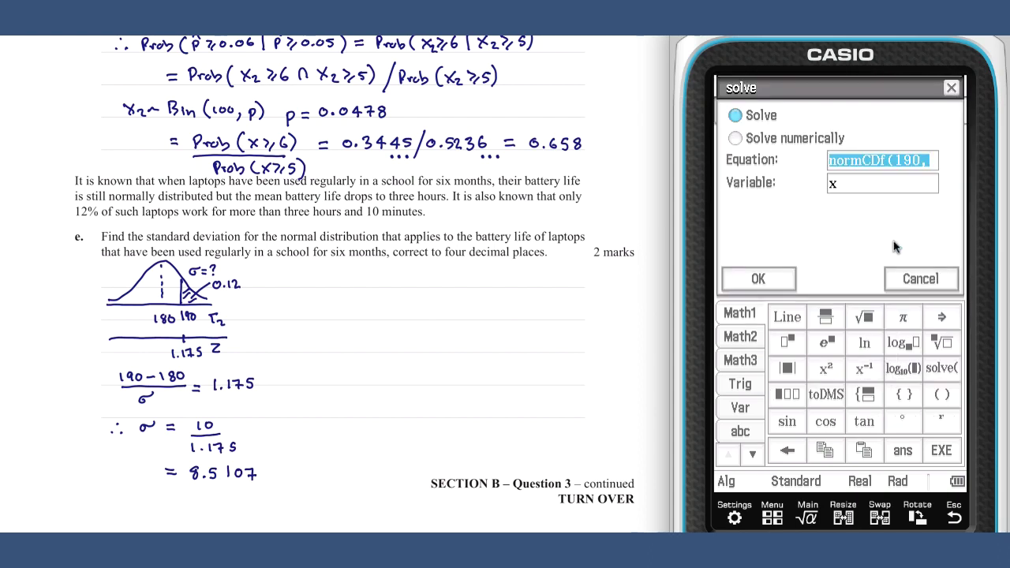
{"action": "left_click", "coordinate": [770, 281]}
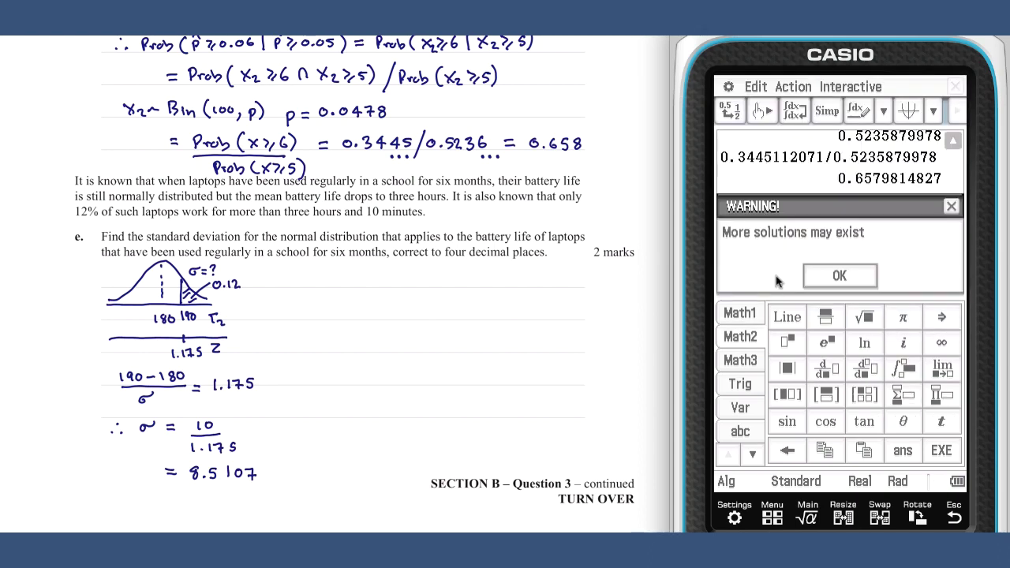
{"action": "left_click", "coordinate": [833, 277]}
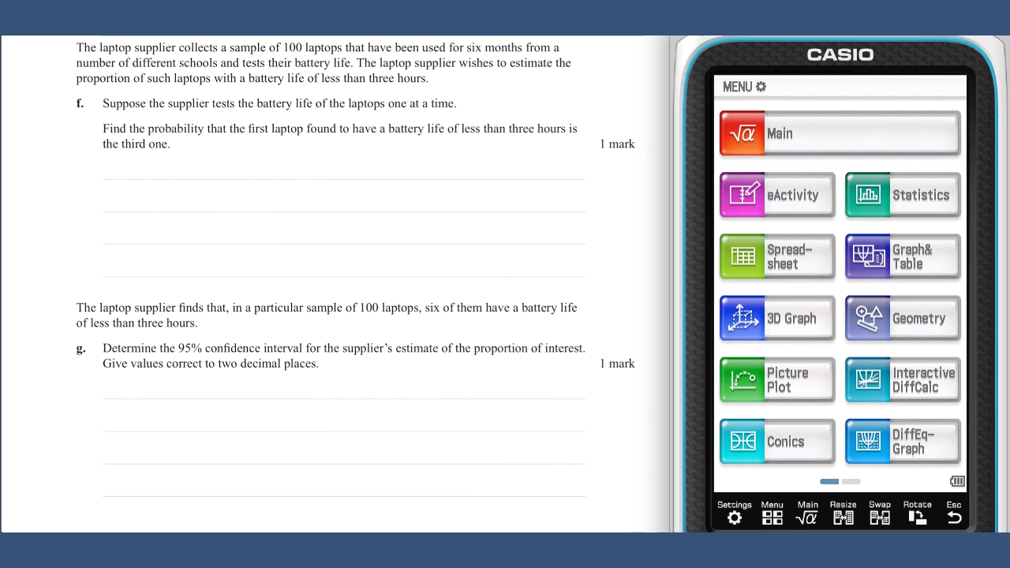
Step: Highlight "less than three hours" in the question text and handwrite ½ × ½ × ½ = 1/8 as part f's answer
{"action": "left_click_drag", "start_coordinate": [314, 82], "coordinate": [432, 79]}
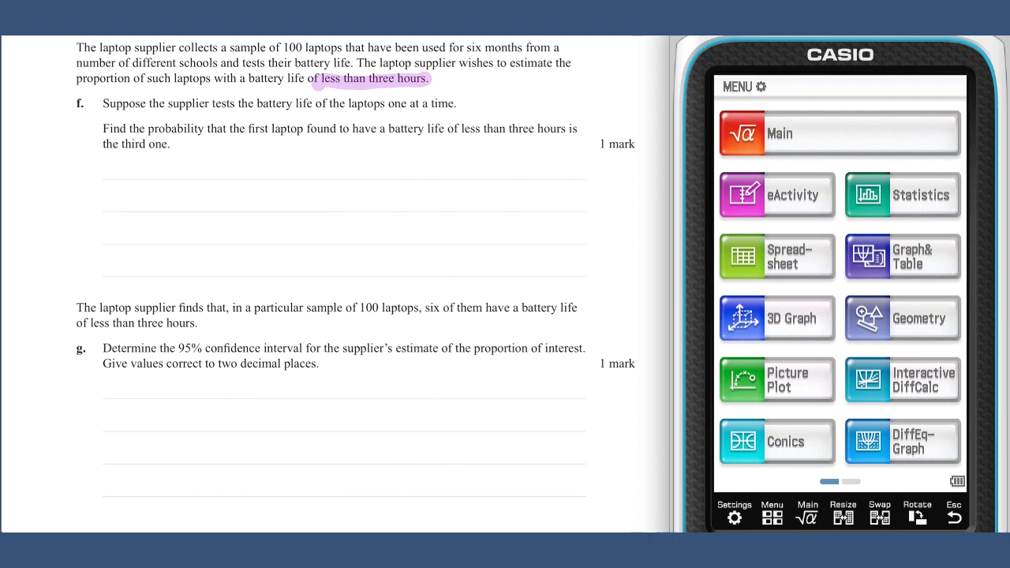
{"action": "mouse_move", "coordinate": [145, 174]}
{"action": "left_mouse_down"}
{"action": "mouse_move", "coordinate": [186, 180]}
{"action": "mouse_move", "coordinate": [209, 167]}
{"action": "mouse_move", "coordinate": [214, 181]}
{"action": "mouse_move", "coordinate": [230, 167]}
{"action": "mouse_move", "coordinate": [251, 170]}
{"action": "mouse_move", "coordinate": [251, 181]}
{"action": "mouse_move", "coordinate": [254, 171]}
{"action": "left_mouse_up"}
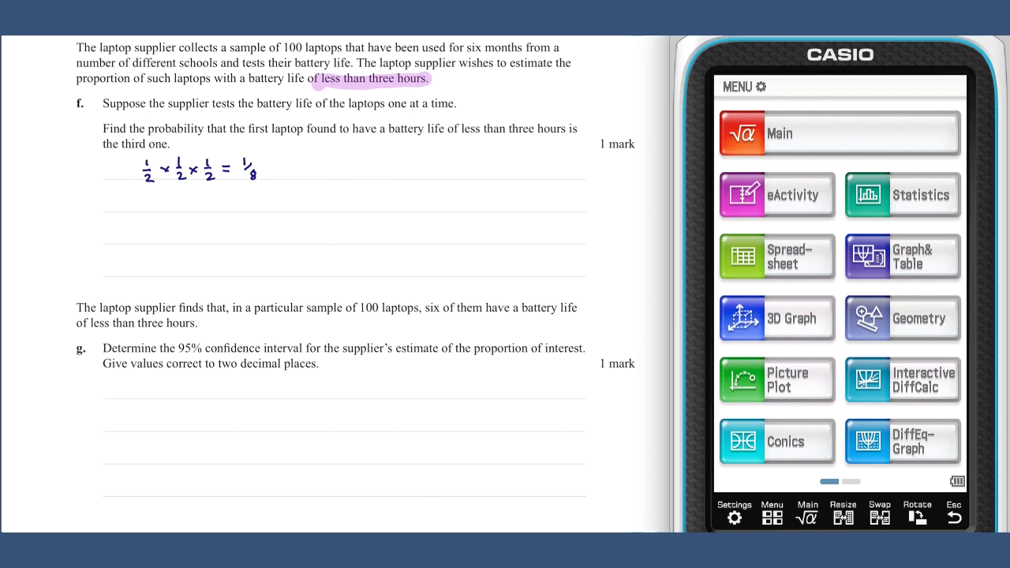
Step: Handwrite p̂ = 6/100 for part g and set up a One-Prop Z Int interval calculation in the Statistics application
{"action": "mouse_move", "coordinate": [143, 391]}
{"action": "left_mouse_down"}
{"action": "mouse_move", "coordinate": [142, 405]}
{"action": "mouse_move", "coordinate": [147, 384]}
{"action": "mouse_move", "coordinate": [166, 386]}
{"action": "left_mouse_up"}
{"action": "left_click_drag", "start_coordinate": [158, 392], "coordinate": [207, 394]}
{"action": "left_click", "coordinate": [912, 197]}
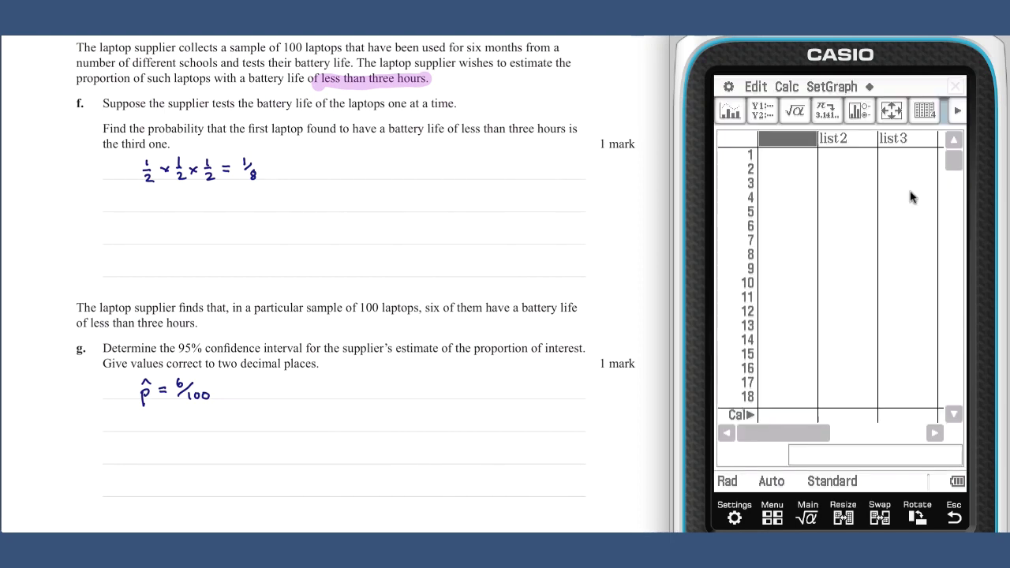
{"action": "left_click", "coordinate": [788, 88]}
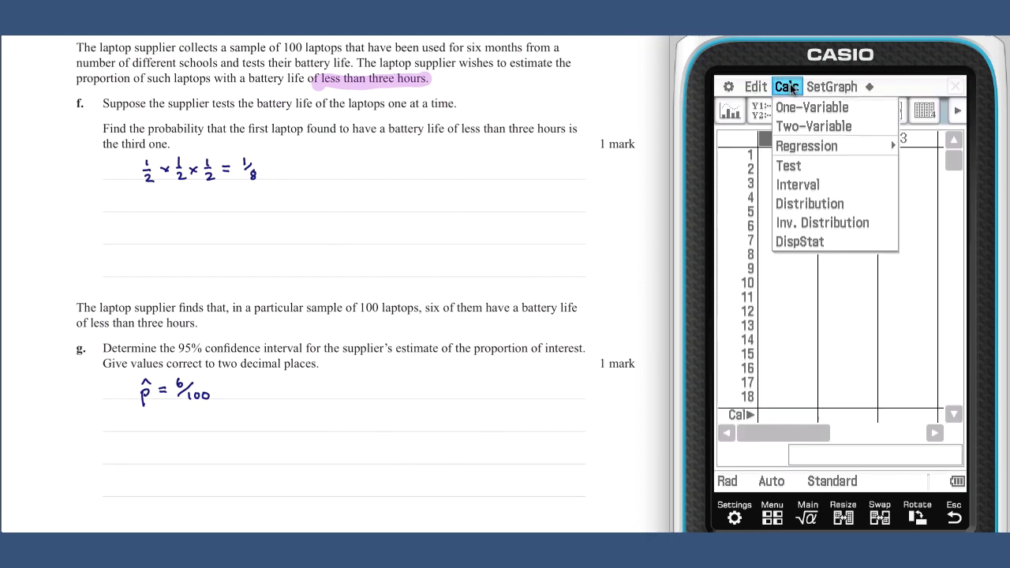
{"action": "left_click", "coordinate": [798, 184]}
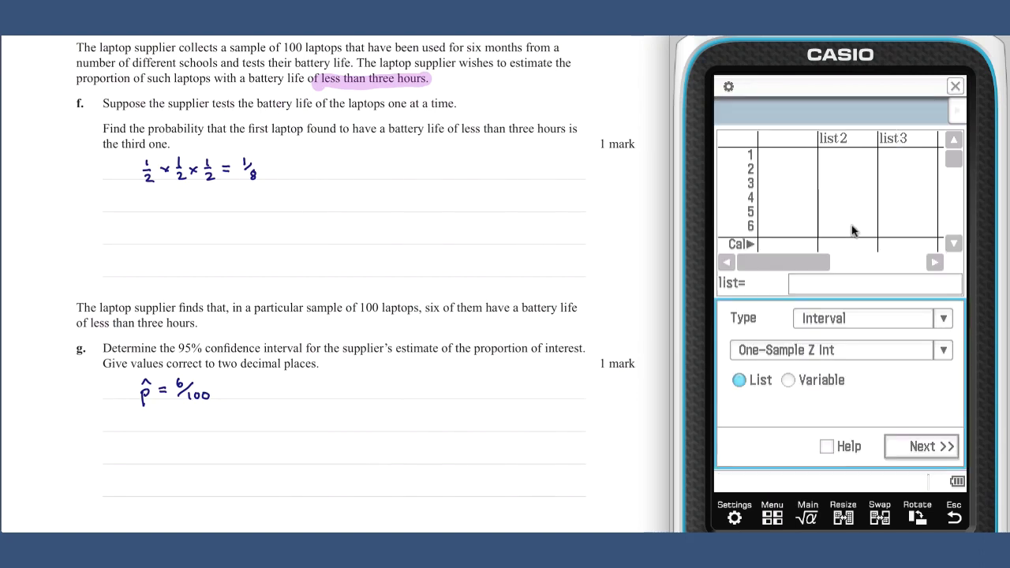
{"action": "left_click", "coordinate": [944, 352]}
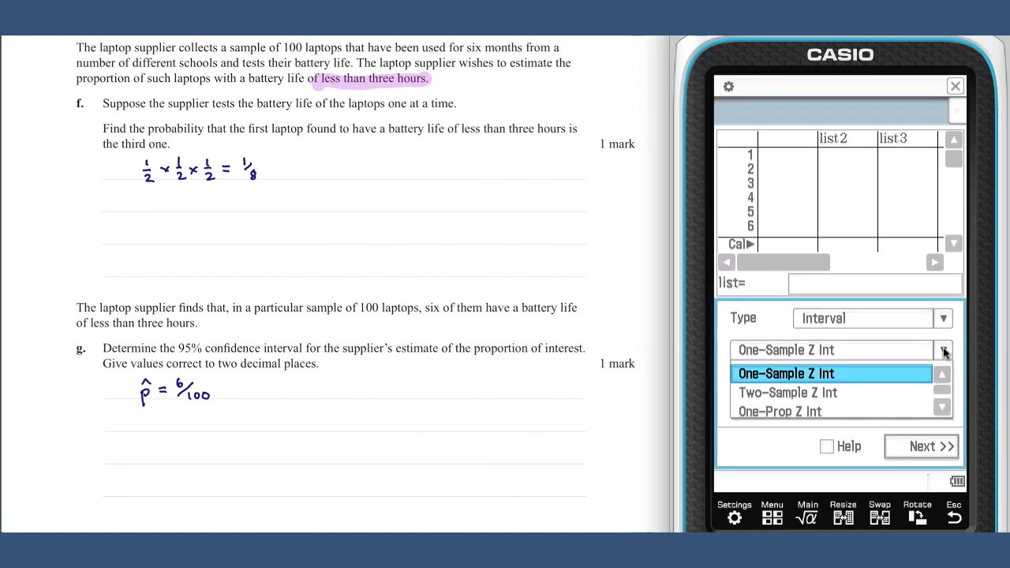
{"action": "left_click", "coordinate": [943, 407]}
{"action": "left_click", "coordinate": [860, 395]}
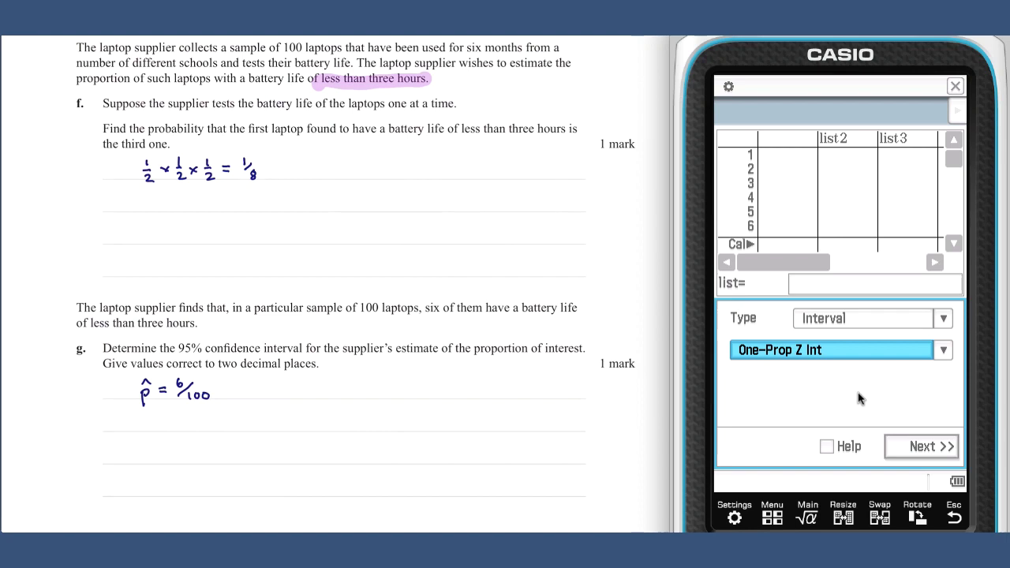
{"action": "left_click", "coordinate": [936, 449]}
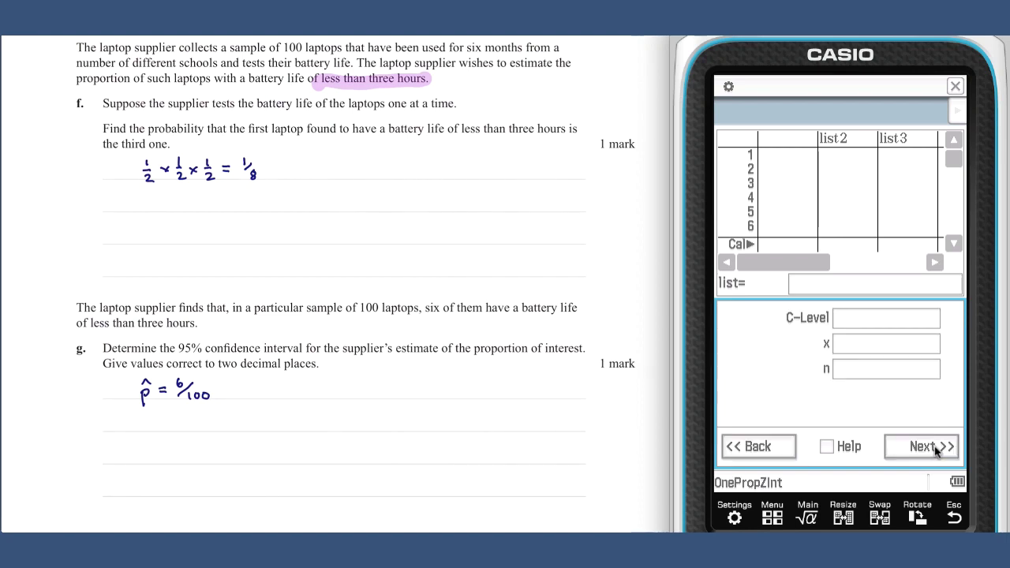
Step: Compute the proportion interval with C-Level 0.95, x 6 and n 100, and handwrite the confidence interval under p̂
{"action": "type", "text": "0.95"}
{"action": "left_click", "coordinate": [898, 347]}
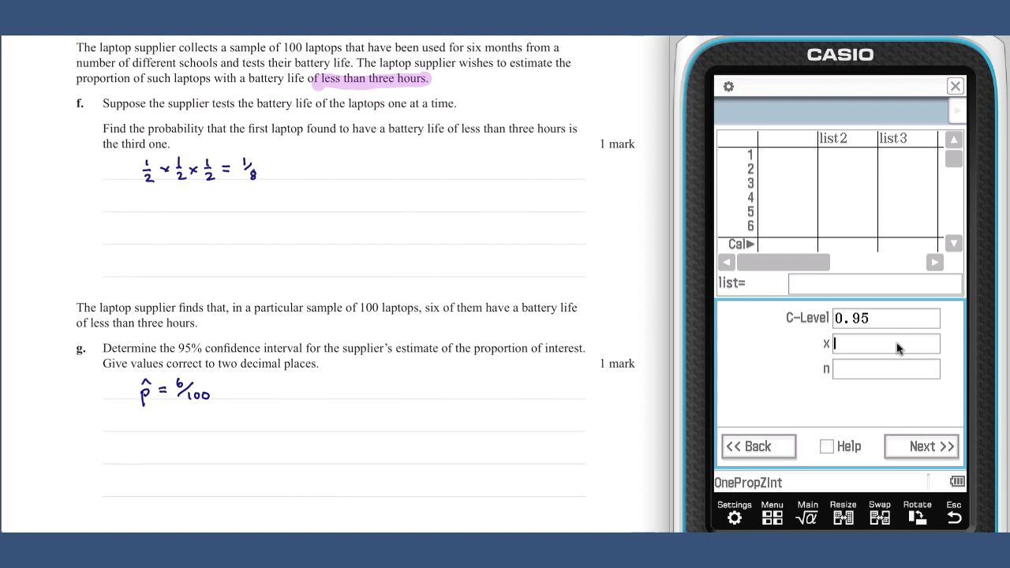
{"action": "type", "text": "6"}
{"action": "left_click", "coordinate": [878, 372]}
{"action": "type", "text": "100"}
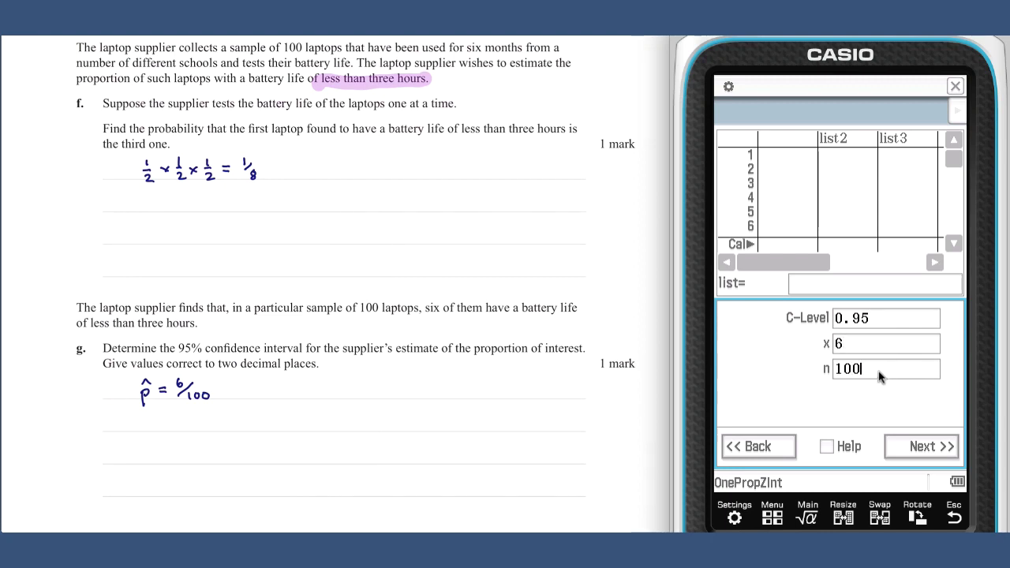
{"action": "left_click", "coordinate": [916, 447]}
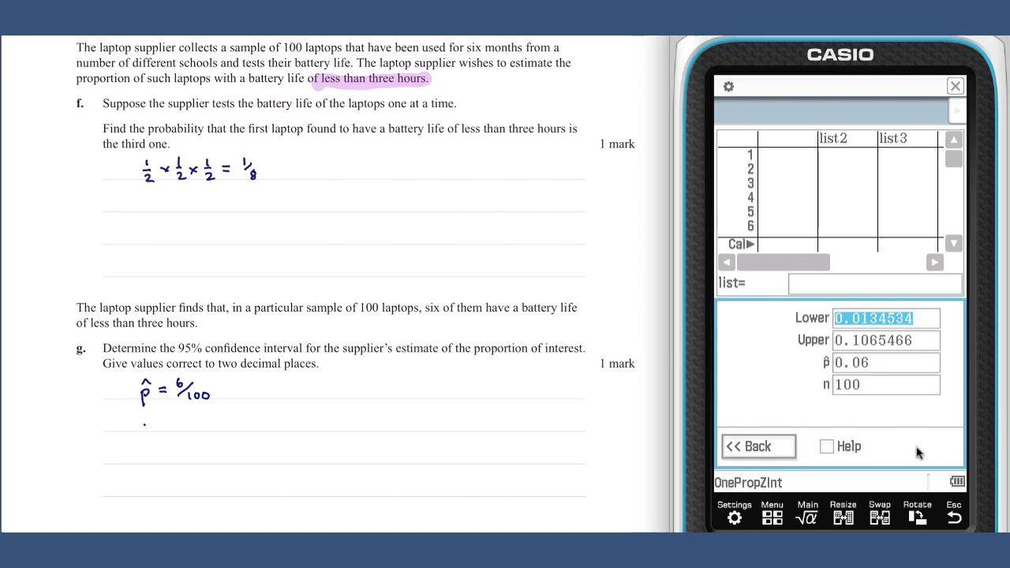
{"action": "mouse_move", "coordinate": [144, 425]}
{"action": "left_mouse_down"}
{"action": "mouse_move", "coordinate": [189, 432]}
{"action": "mouse_move", "coordinate": [223, 421]}
{"action": "mouse_move", "coordinate": [242, 438]}
{"action": "mouse_move", "coordinate": [258, 423]}
{"action": "mouse_move", "coordinate": [286, 431]}
{"action": "left_mouse_up"}
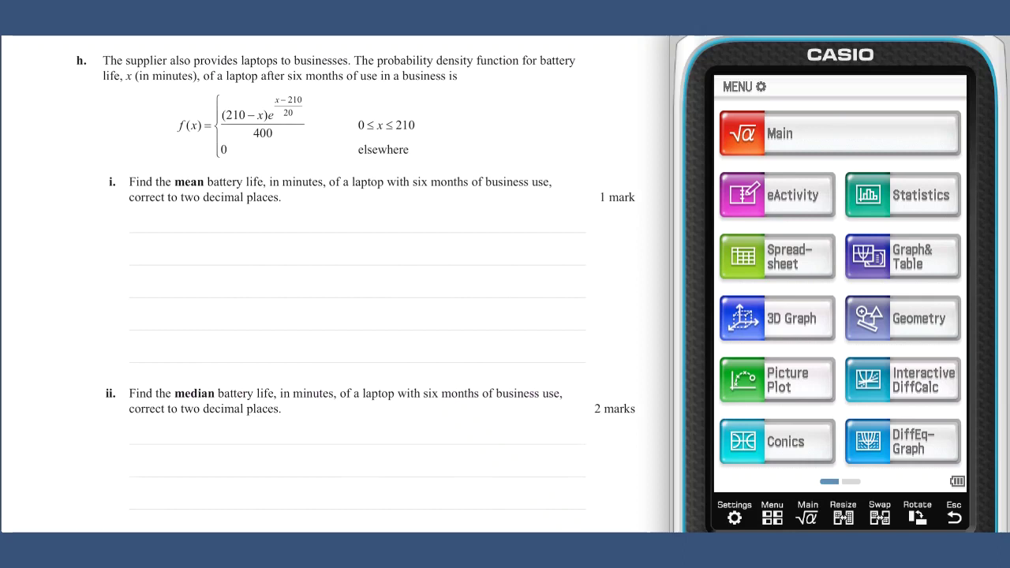
Step: Handwrite the mean formula μ = ∫ x × f(x) dx with limits 0 and 210 for part h.i
{"action": "mouse_move", "coordinate": [165, 258]}
{"action": "left_mouse_down"}
{"action": "mouse_move", "coordinate": [164, 274]}
{"action": "mouse_move", "coordinate": [174, 256]}
{"action": "mouse_move", "coordinate": [195, 261]}
{"action": "mouse_move", "coordinate": [214, 245]}
{"action": "mouse_move", "coordinate": [213, 279]}
{"action": "left_mouse_up"}
{"action": "mouse_move", "coordinate": [225, 230]}
{"action": "left_mouse_down"}
{"action": "mouse_move", "coordinate": [240, 229]}
{"action": "mouse_move", "coordinate": [244, 262]}
{"action": "mouse_move", "coordinate": [284, 261]}
{"action": "left_mouse_up"}
{"action": "left_click_drag", "start_coordinate": [287, 254], "coordinate": [289, 260]}
{"action": "mouse_move", "coordinate": [298, 249]}
{"action": "left_mouse_down"}
{"action": "mouse_move", "coordinate": [301, 263]}
{"action": "mouse_move", "coordinate": [330, 263]}
{"action": "left_mouse_up"}
{"action": "left_click_drag", "start_coordinate": [335, 254], "coordinate": [328, 264]}
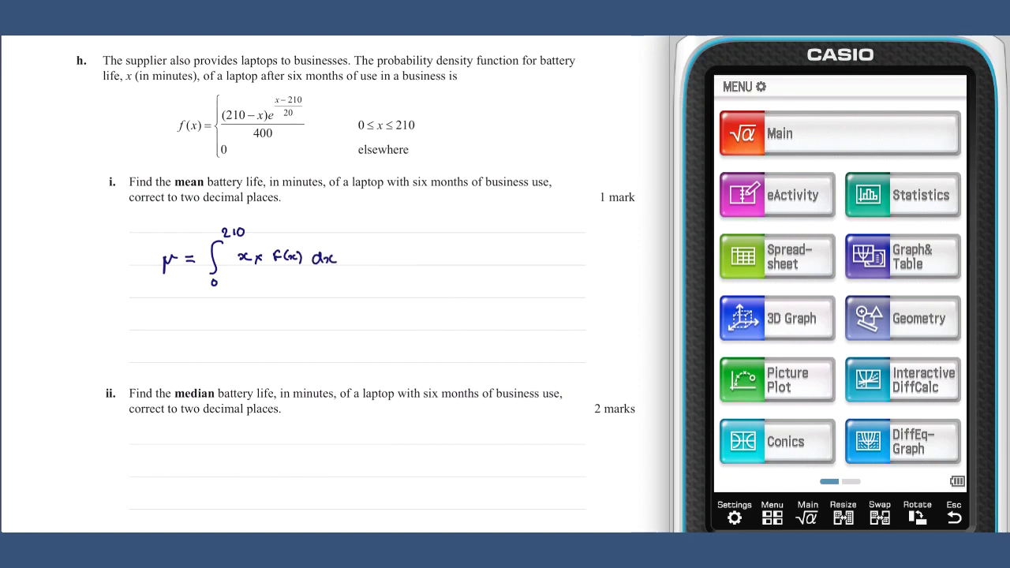
Step: Start a new definite integral in the Main application, with x multiplied by an empty fraction as its integrand
{"action": "left_click", "coordinate": [801, 135]}
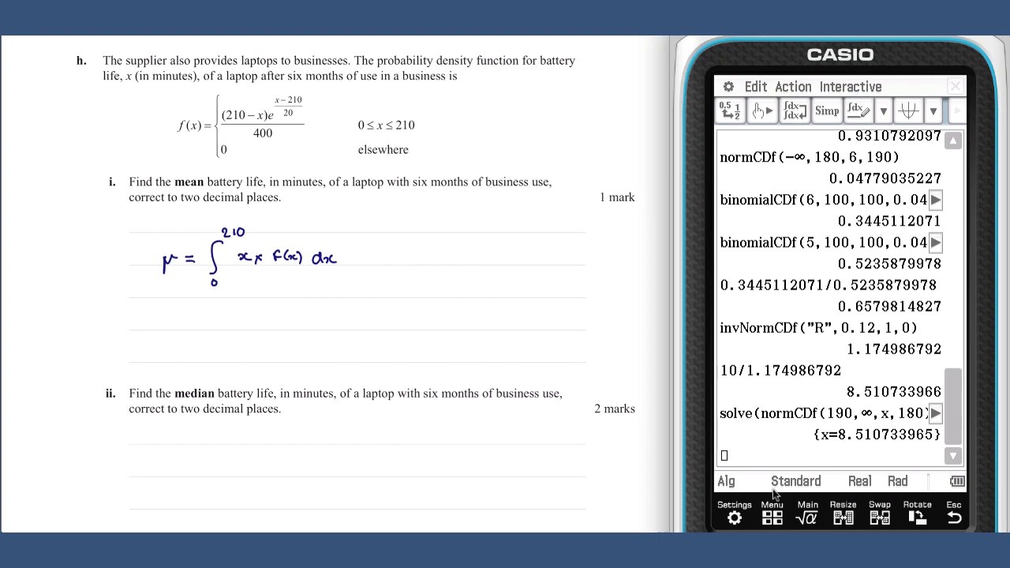
{"action": "left_click", "coordinate": [770, 527]}
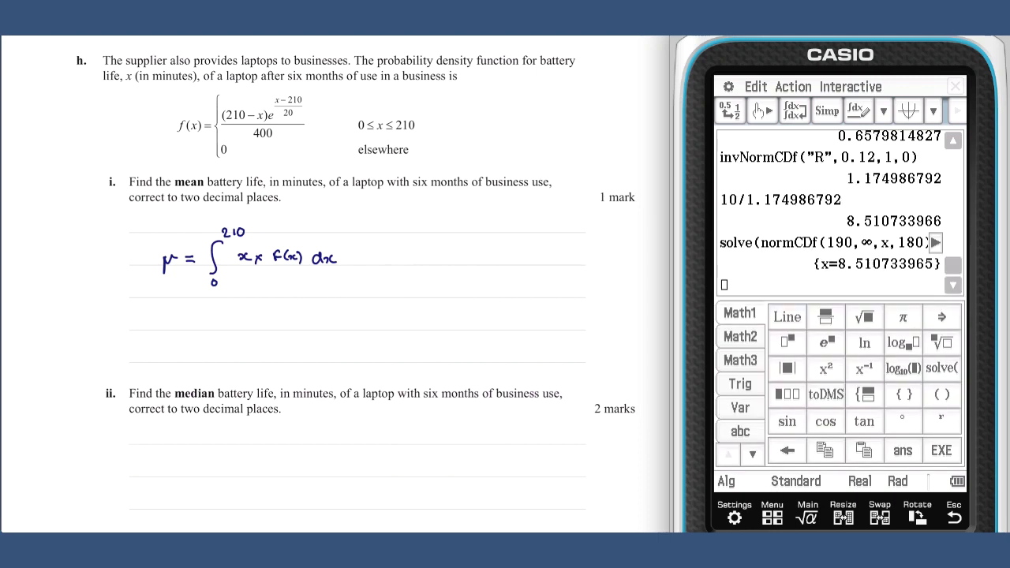
{"action": "left_click", "coordinate": [752, 337]}
{"action": "left_click", "coordinate": [903, 370]}
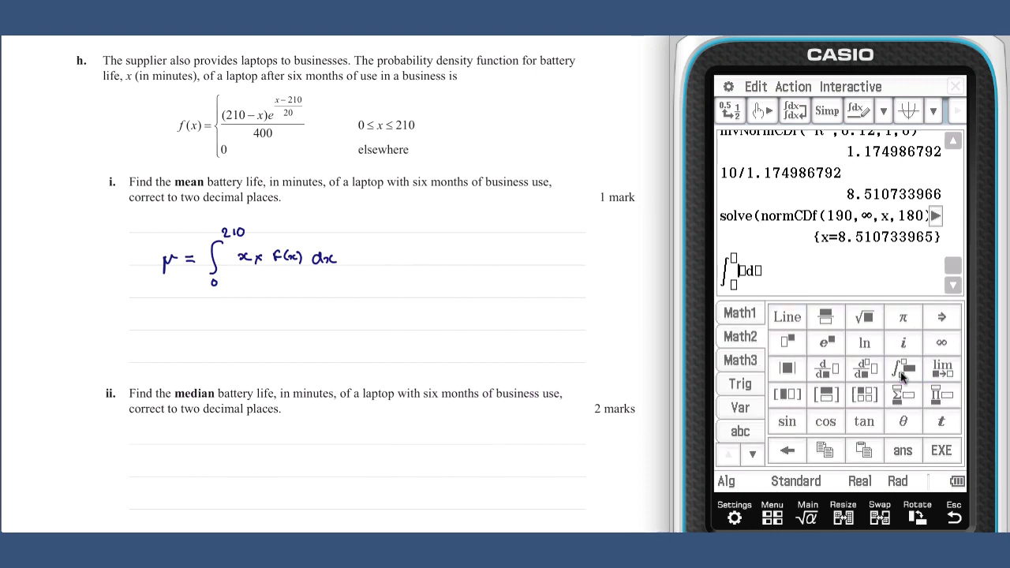
{"action": "type", "text": "x*"}
{"action": "left_click", "coordinate": [827, 316]}
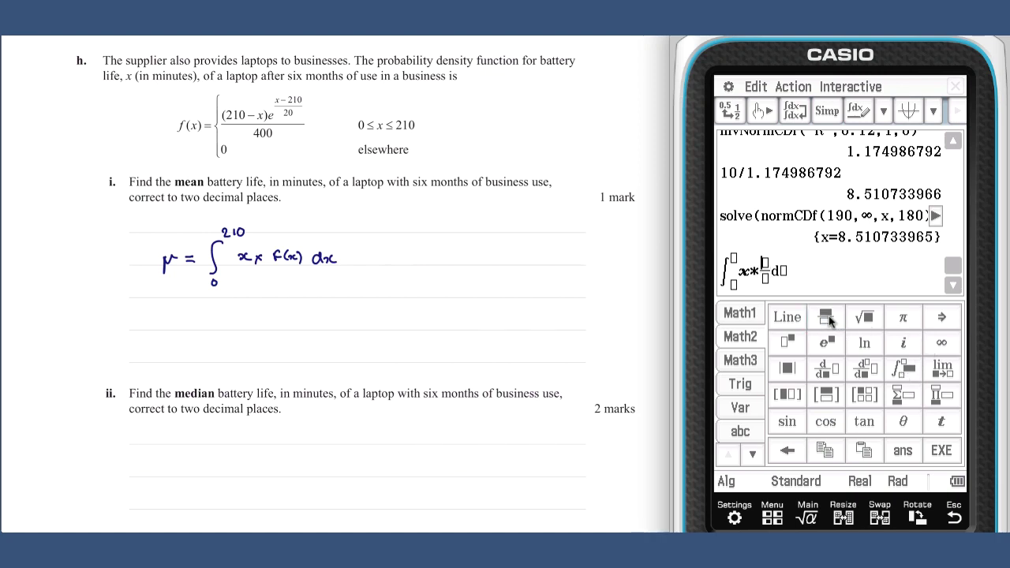
Step: Fill the integrand's fraction with (210−x)e^((x−210)/20) over 400 and set the integration variable to x
{"action": "type", "text": "(210-"}
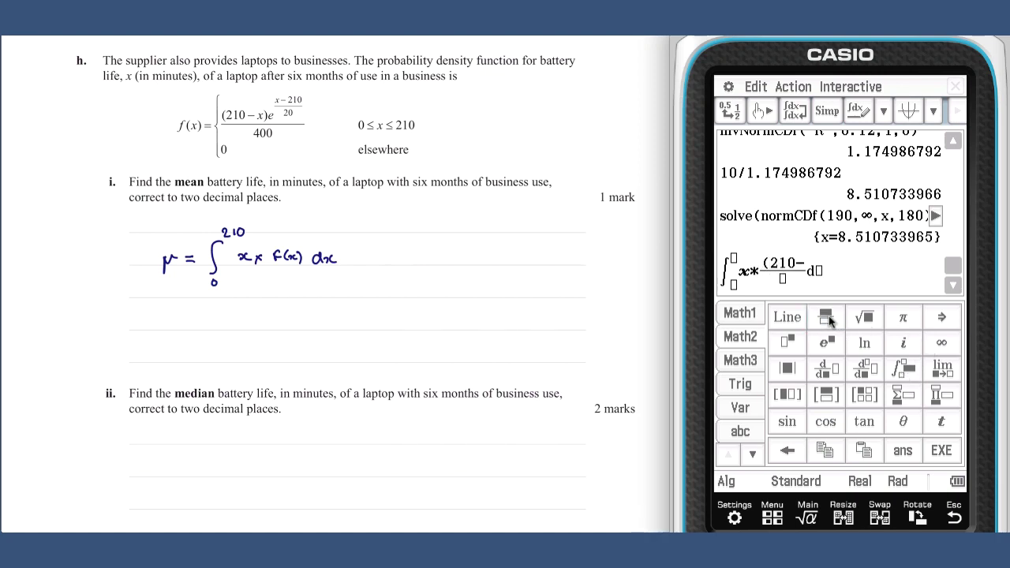
{"action": "type", "text": "x)e"}
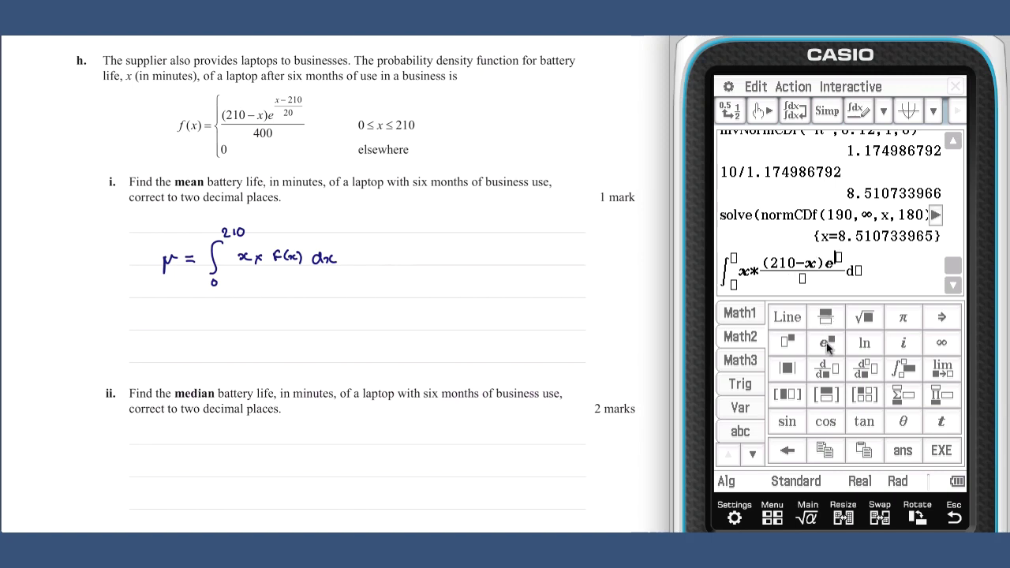
{"action": "left_click", "coordinate": [827, 344]}
{"action": "left_click", "coordinate": [833, 320]}
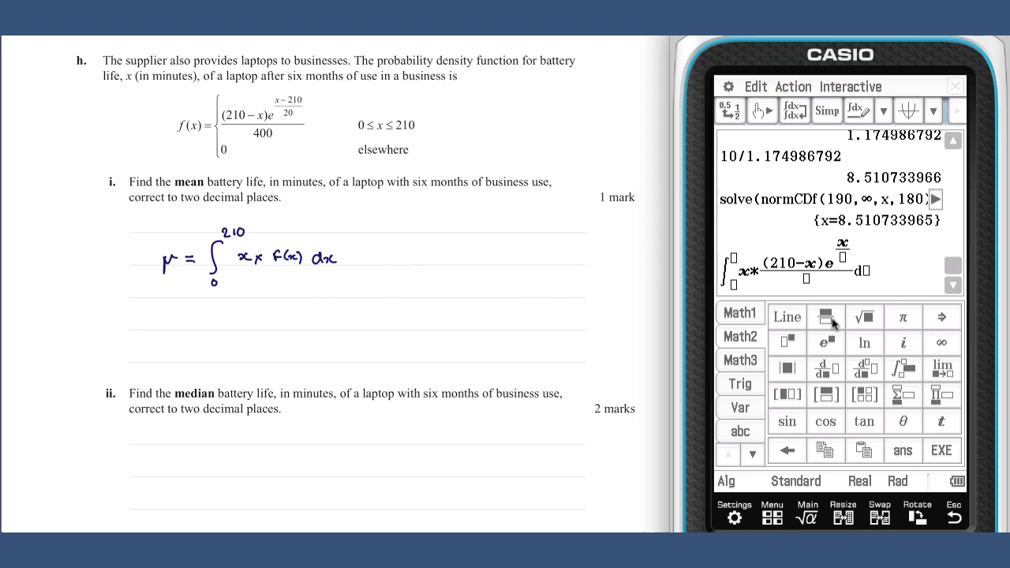
{"action": "type", "text": "-210"}
{"action": "key", "text": "Down"}
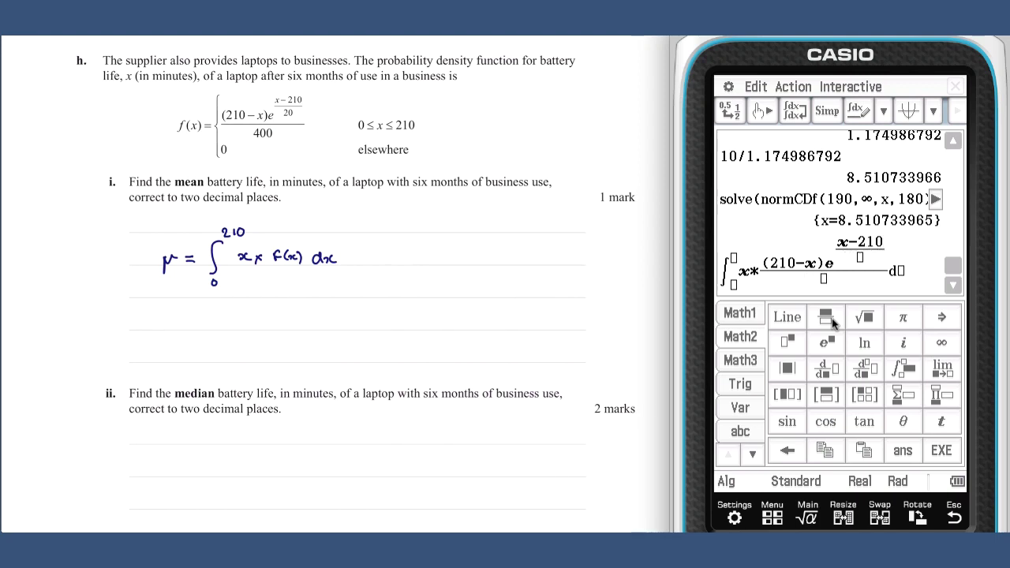
{"action": "type", "text": "20)/400 dx"}
{"action": "key", "text": "Right"}
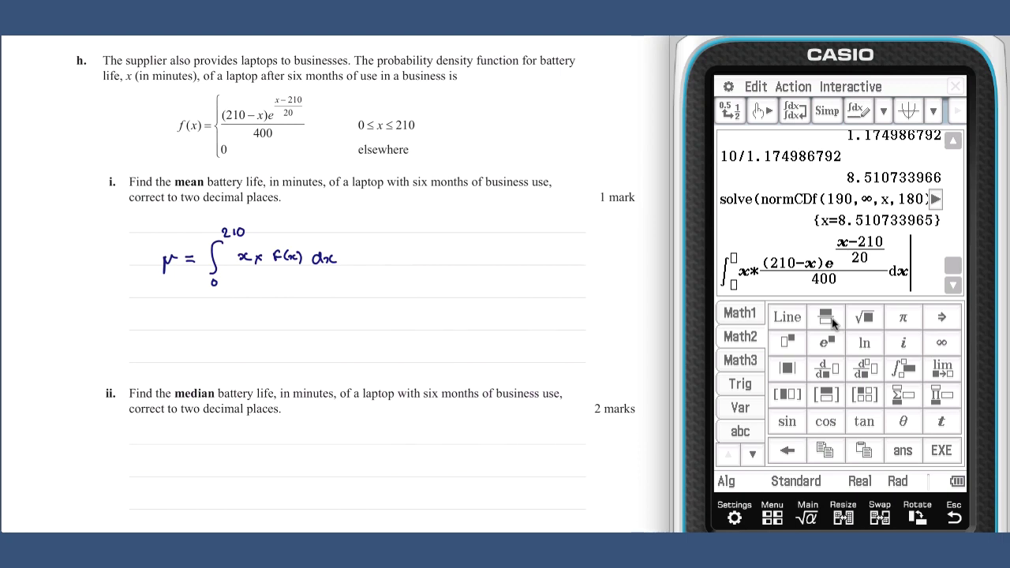
Step: Evaluate the integral with limits 0 and 210 as a decimal, and handwrite the mean beneath part h.i's formula
{"action": "left_click", "coordinate": [734, 283]}
{"action": "type", "text": "0"}
{"action": "left_click", "coordinate": [734, 260]}
{"action": "type", "text": "210"}
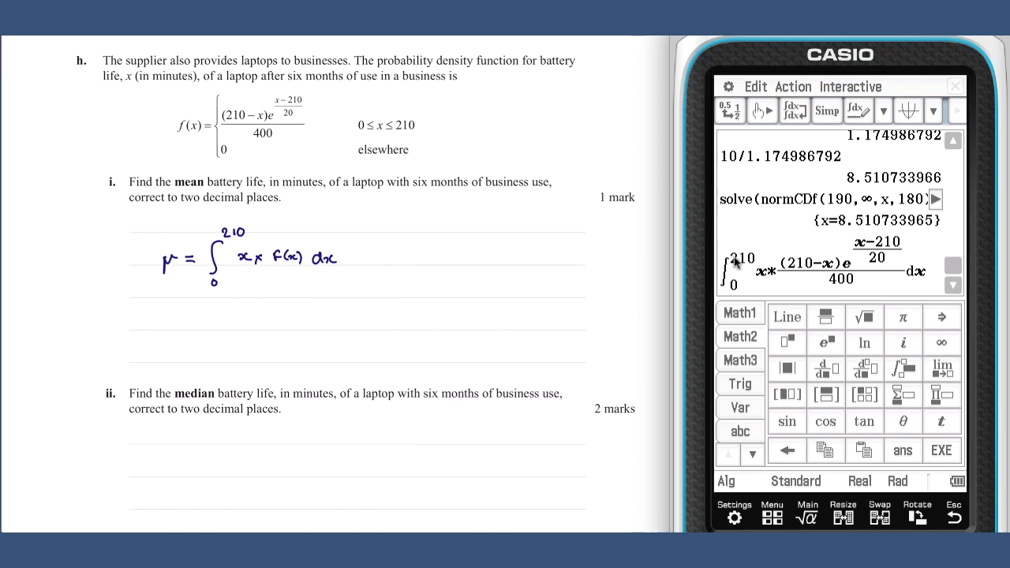
{"action": "key", "text": "Return"}
{"action": "left_click", "coordinate": [857, 270]}
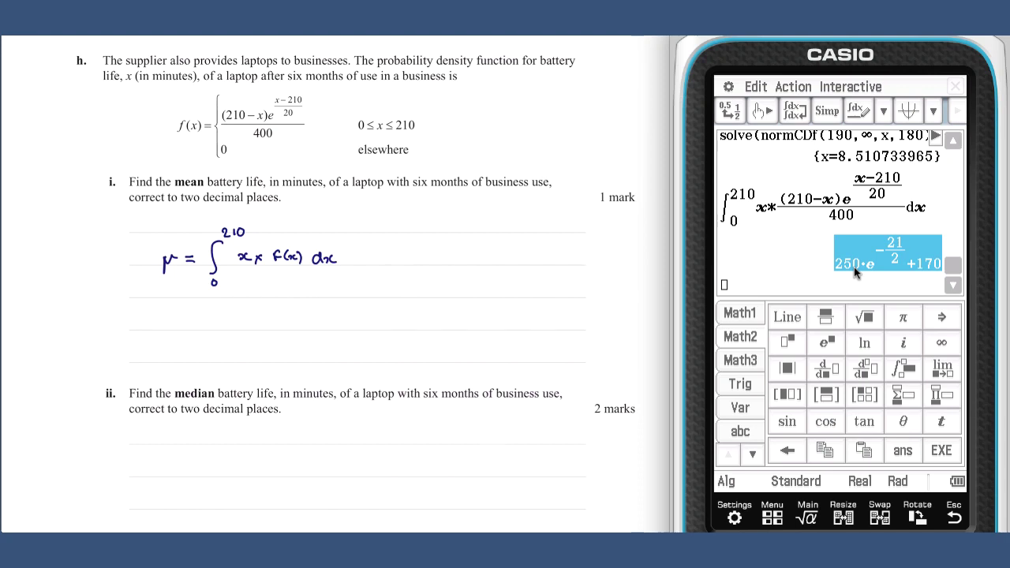
{"action": "left_click", "coordinate": [732, 112]}
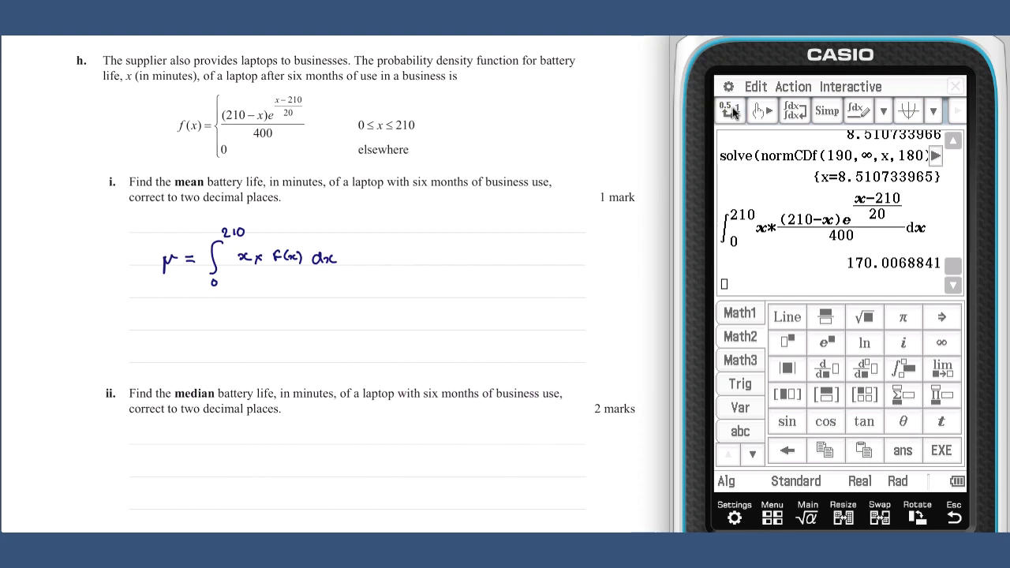
{"action": "mouse_move", "coordinate": [165, 334]}
{"action": "left_mouse_down"}
{"action": "mouse_move", "coordinate": [168, 322]}
{"action": "mouse_move", "coordinate": [233, 318]}
{"action": "mouse_move", "coordinate": [267, 331]}
{"action": "left_mouse_up"}
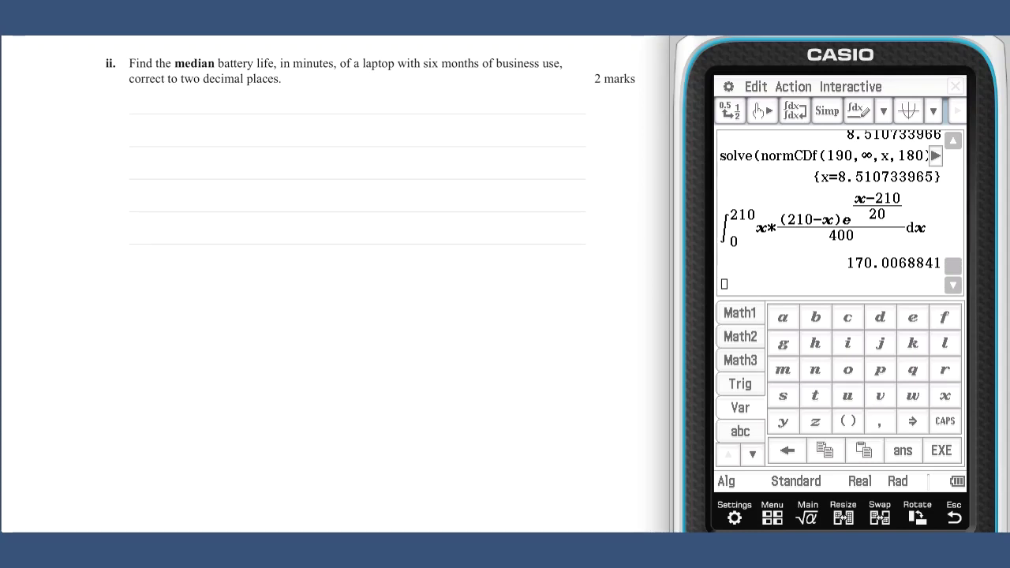
Step: Handwrite the median equation ∫ f(x) dx = 0.5 with limits 0 and m for part h.ii
{"action": "mouse_move", "coordinate": [187, 97]}
{"action": "left_mouse_down"}
{"action": "mouse_move", "coordinate": [176, 139]}
{"action": "mouse_move", "coordinate": [190, 98]}
{"action": "mouse_move", "coordinate": [208, 120]}
{"action": "left_mouse_up"}
{"action": "mouse_move", "coordinate": [218, 111]}
{"action": "left_mouse_down"}
{"action": "mouse_move", "coordinate": [217, 125]}
{"action": "mouse_move", "coordinate": [253, 109]}
{"action": "mouse_move", "coordinate": [265, 124]}
{"action": "mouse_move", "coordinate": [286, 122]}
{"action": "left_mouse_up"}
{"action": "left_click_drag", "start_coordinate": [293, 113], "coordinate": [309, 120]}
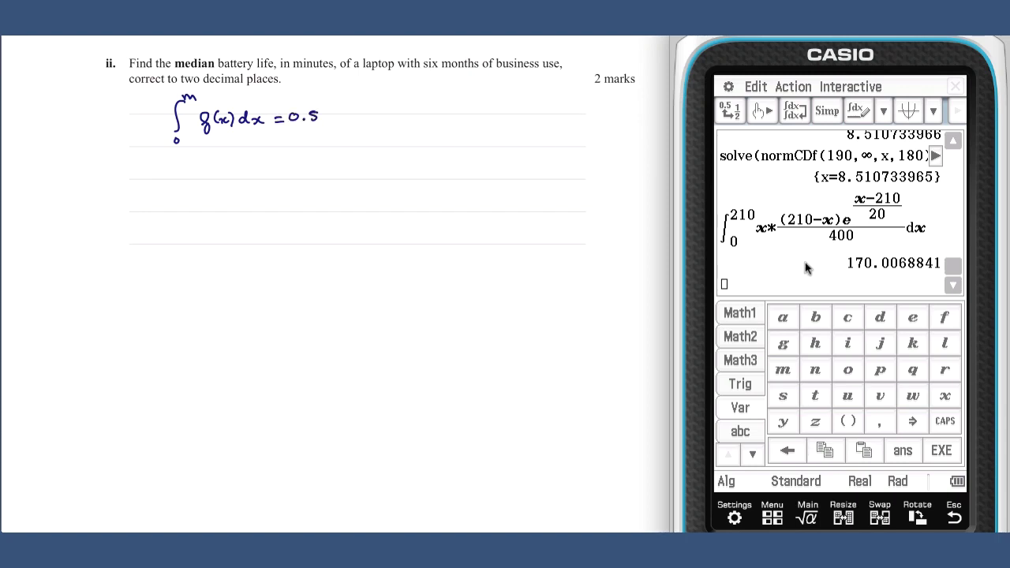
Step: Copy the mean integral to a new entry, replace its upper limit with m and remove the x multiplier
{"action": "left_click", "coordinate": [751, 231]}
{"action": "left_click_drag", "start_coordinate": [751, 231], "coordinate": [730, 261]}
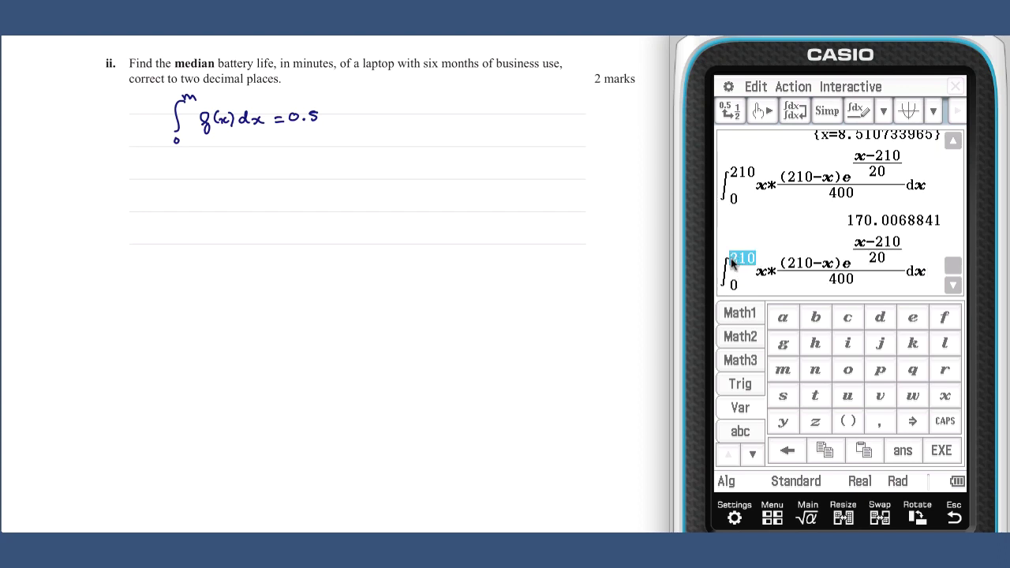
{"action": "left_click", "coordinate": [783, 371]}
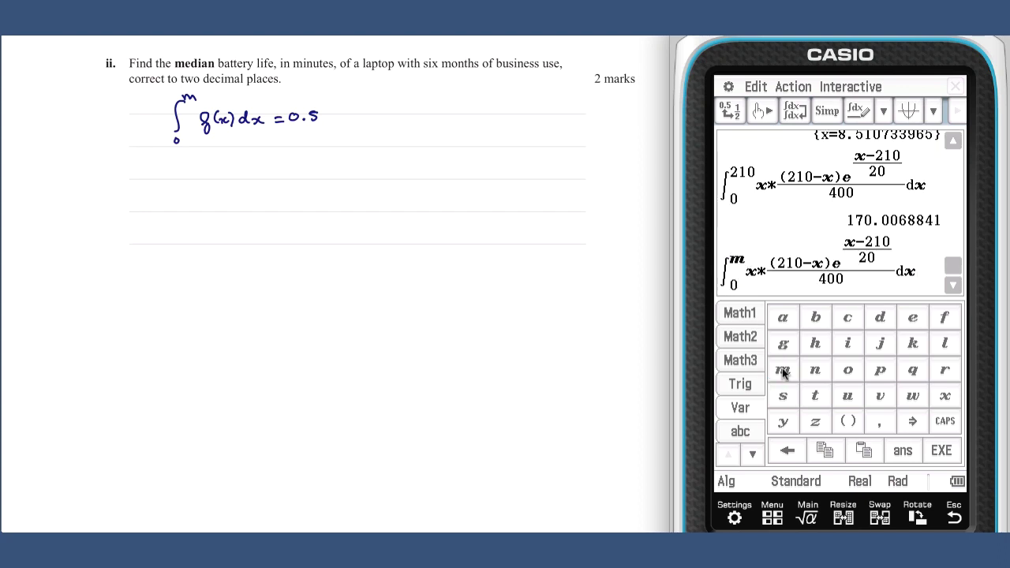
{"action": "left_click", "coordinate": [769, 274]}
{"action": "key", "text": "BackSpace"}
{"action": "key", "text": "BackSpace"}
{"action": "left_click", "coordinate": [898, 273]}
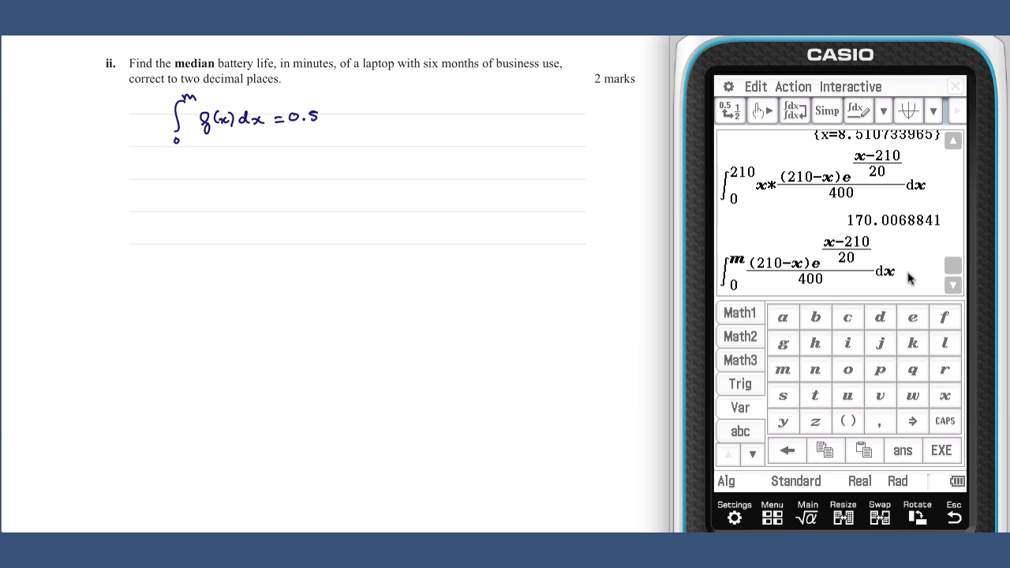
Step: Set the copied integral equal to 0.5 and solve the equation for the variable m
{"action": "type", "text": "=0.5"}
{"action": "left_click_drag", "start_coordinate": [934, 275], "coordinate": [821, 272]}
{"action": "left_click", "coordinate": [860, 87]}
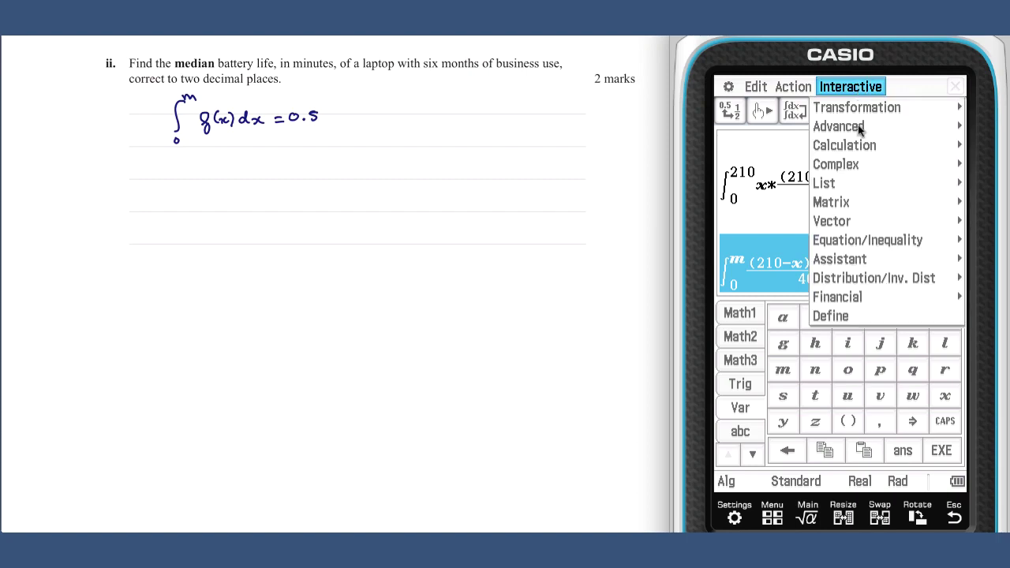
{"action": "left_click", "coordinate": [880, 241]}
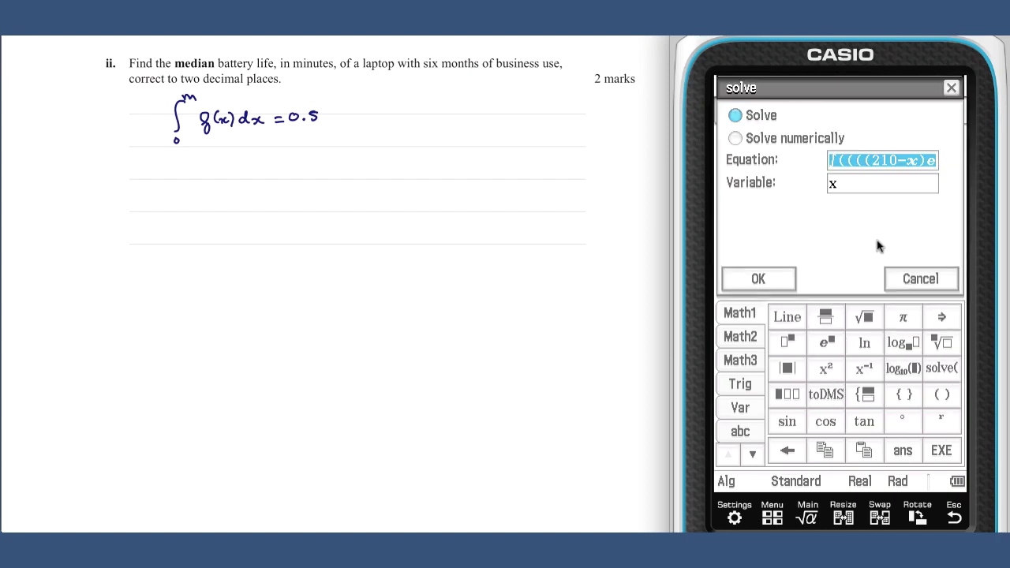
{"action": "left_click", "coordinate": [851, 186]}
{"action": "left_click", "coordinate": [741, 431]}
{"action": "left_click", "coordinate": [783, 369]}
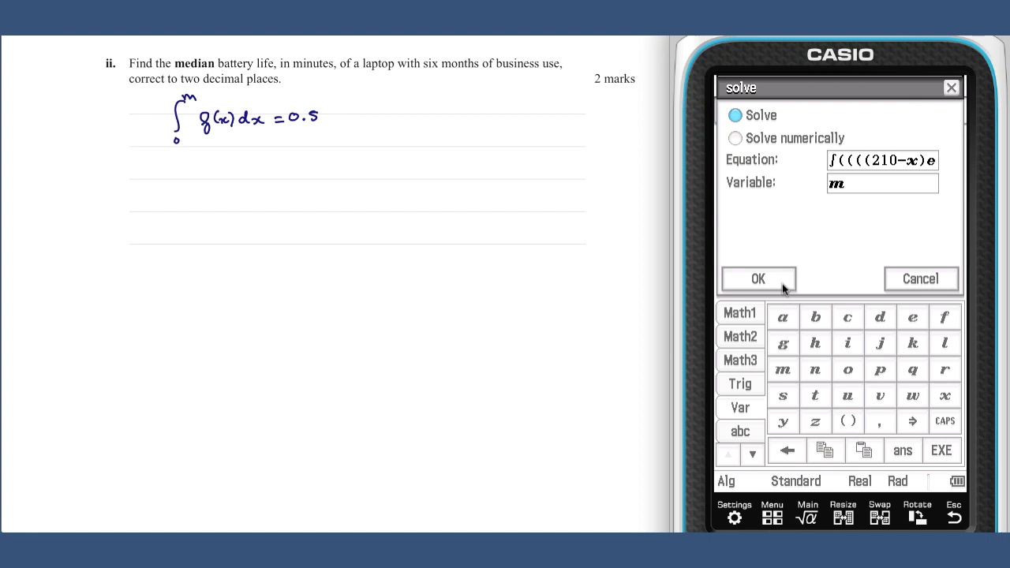
{"action": "left_click", "coordinate": [784, 284]}
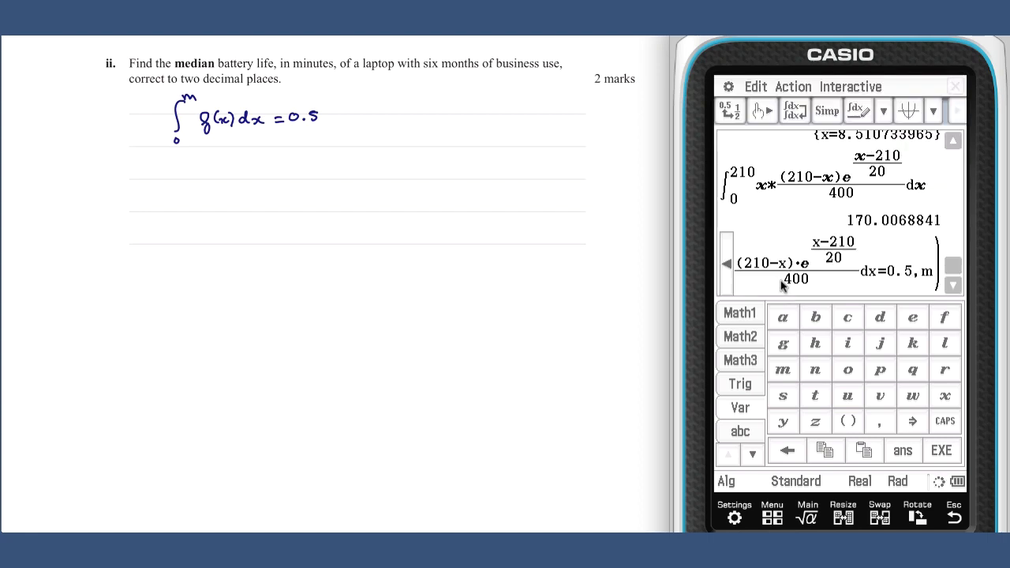
{"action": "left_click", "coordinate": [822, 273]}
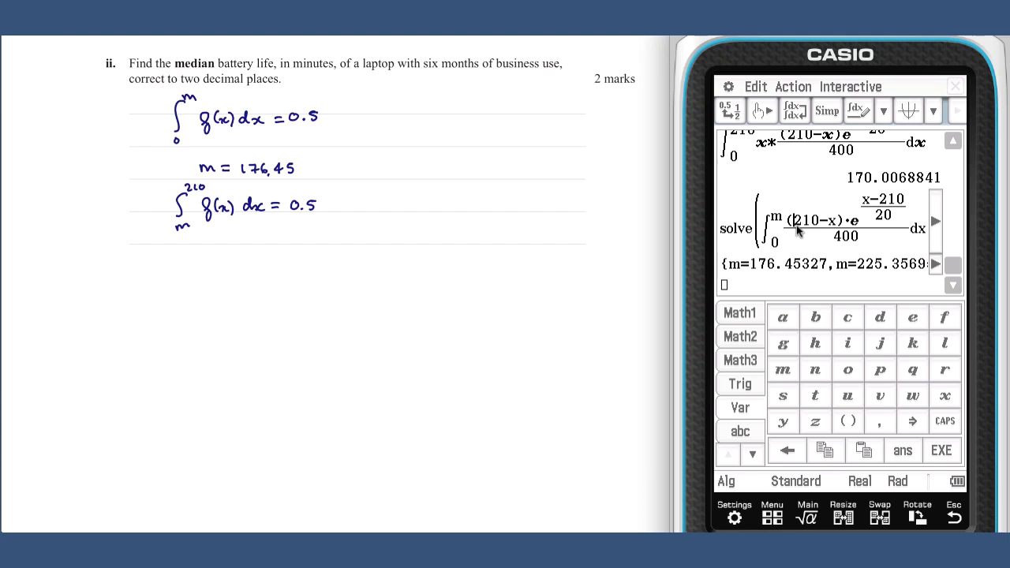
Step: Copy the solve command to a new entry, change the integral's limits to m and 210, and solve it
{"action": "left_click_drag", "start_coordinate": [732, 231], "coordinate": [947, 243]}
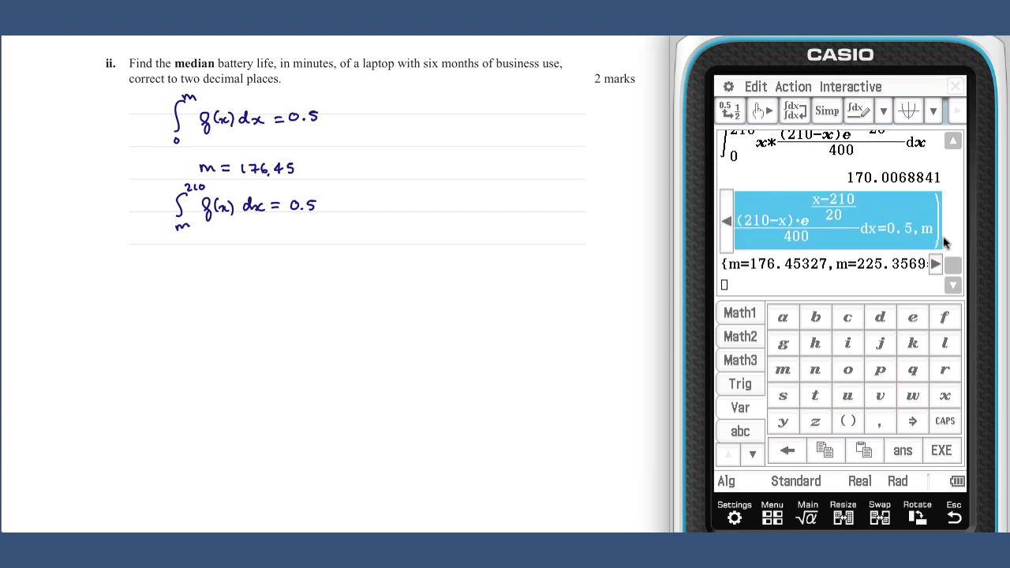
{"action": "left_click_drag", "start_coordinate": [840, 258], "coordinate": [821, 282]}
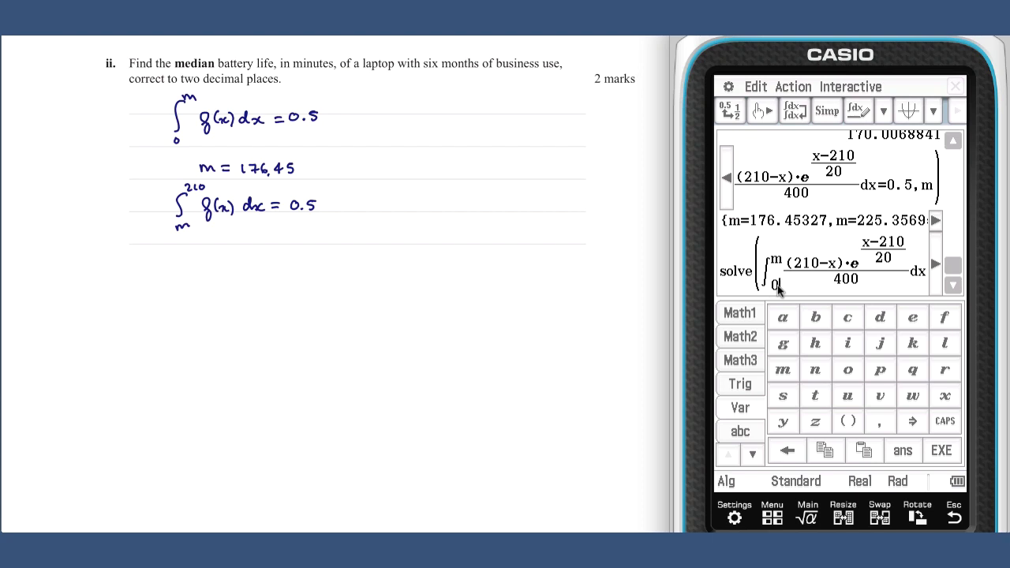
{"action": "left_click", "coordinate": [776, 286]}
{"action": "left_click", "coordinate": [782, 369]}
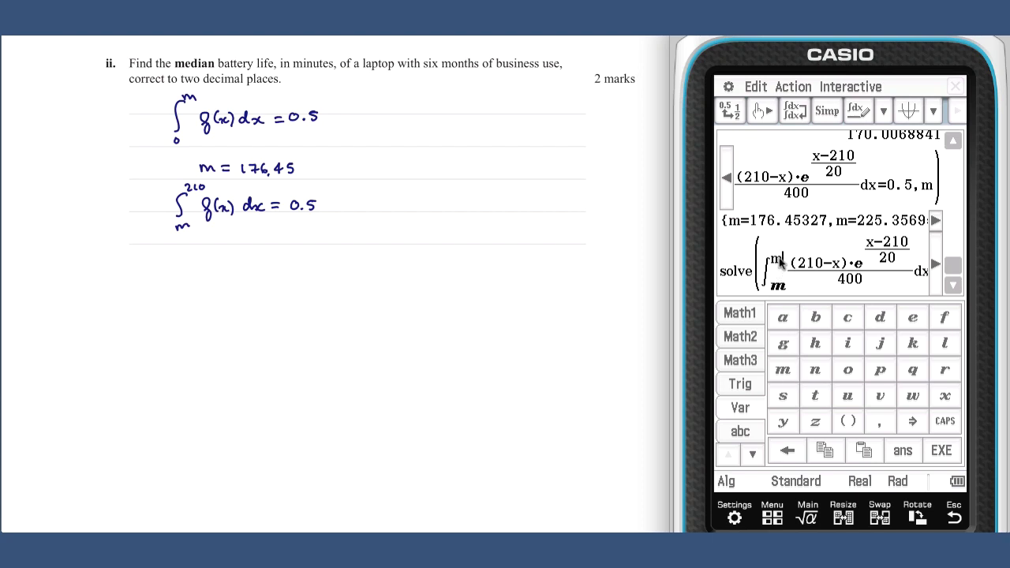
{"action": "key", "text": "BackSpace"}
{"action": "type", "text": "210"}
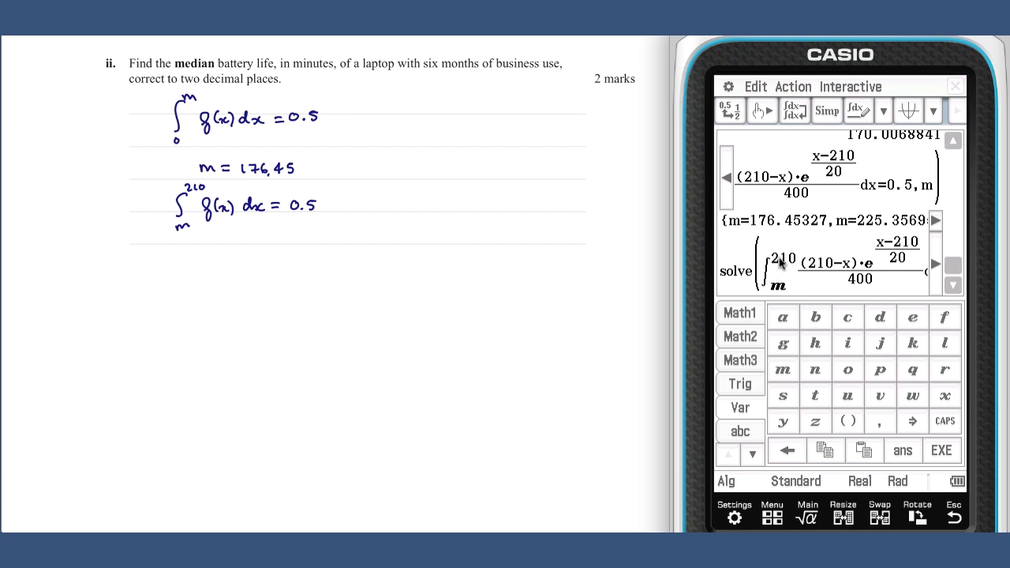
{"action": "key", "text": "Return"}
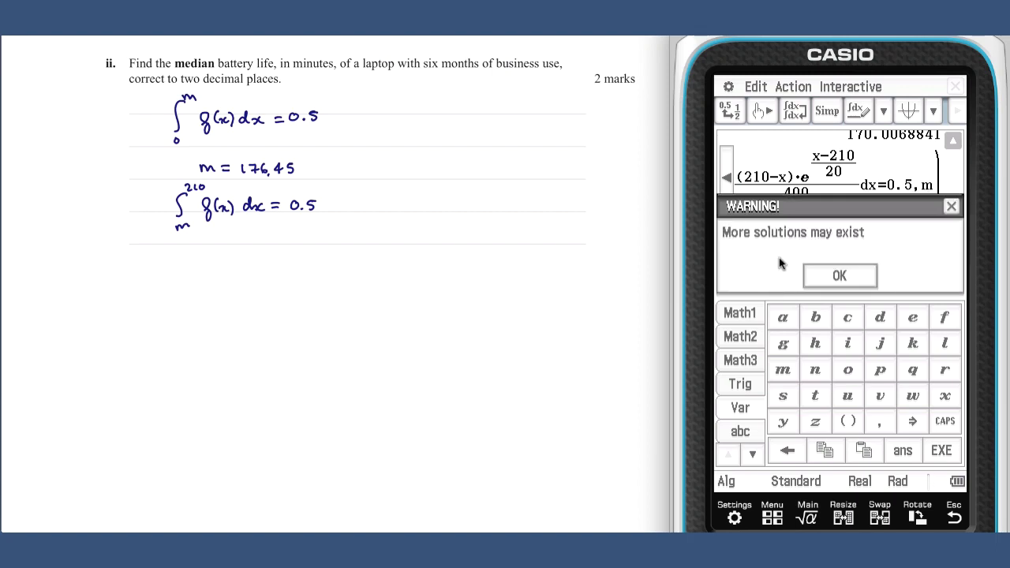
{"action": "left_click", "coordinate": [836, 278]}
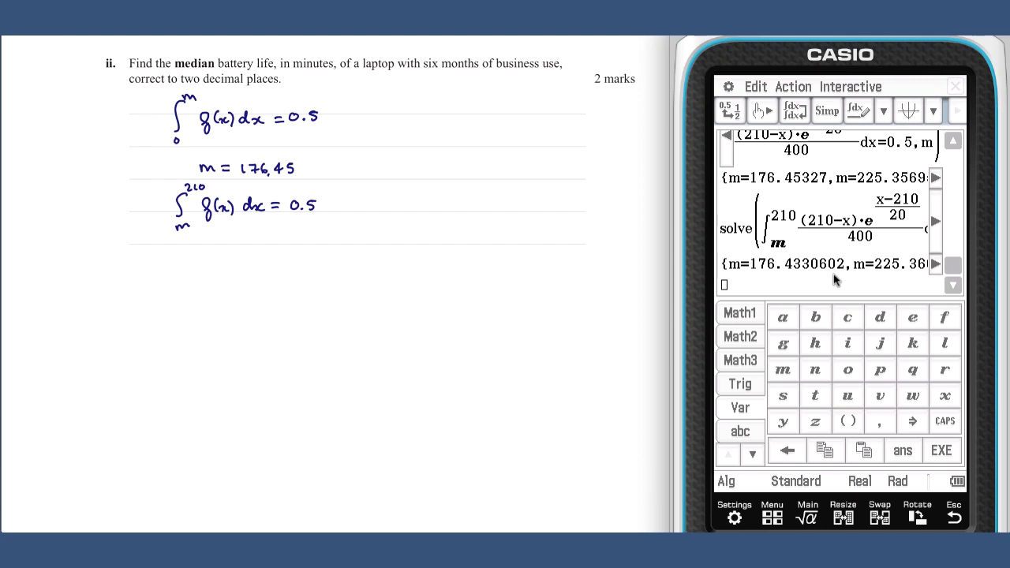
Step: Handwrite m = 176.43 below the second median equation
{"action": "left_click_drag", "start_coordinate": [203, 258], "coordinate": [221, 257]}
{"action": "left_click_drag", "start_coordinate": [223, 251], "coordinate": [265, 254]}
{"action": "mouse_move", "coordinate": [270, 246]}
{"action": "left_mouse_down"}
{"action": "mouse_move", "coordinate": [263, 255]}
{"action": "mouse_move", "coordinate": [300, 258]}
{"action": "left_mouse_up"}
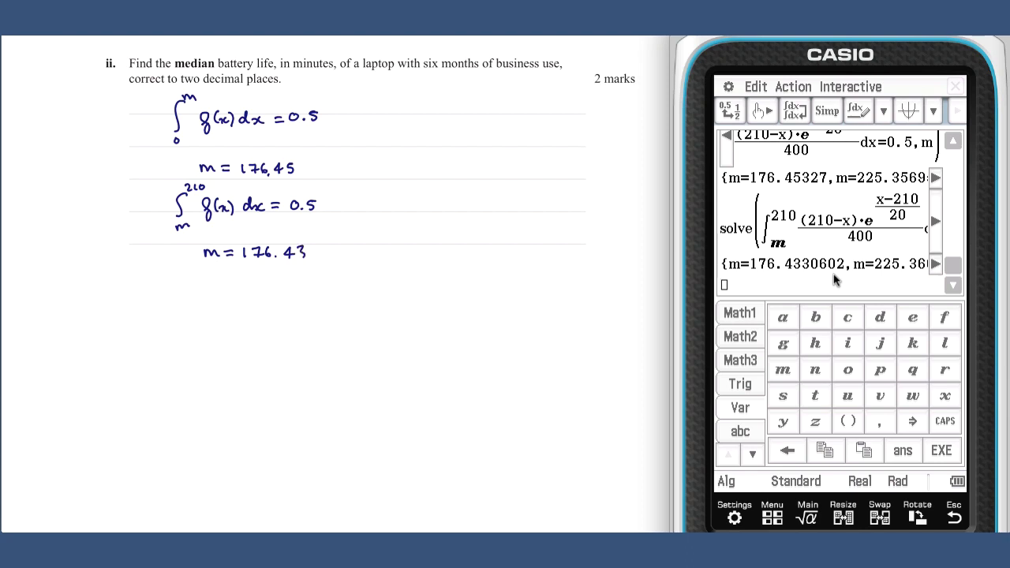